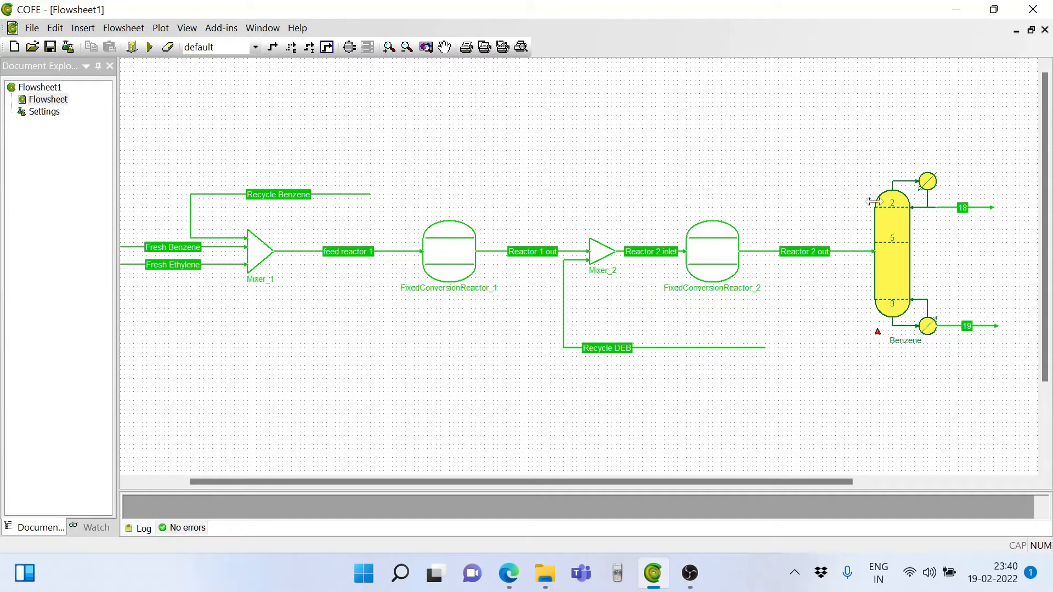
{"action": "mouse_move", "coordinate": [854, 197]}
{"action": "mouse_move", "coordinate": [889, 229]}
{"action": "mouse_move", "coordinate": [946, 210]}
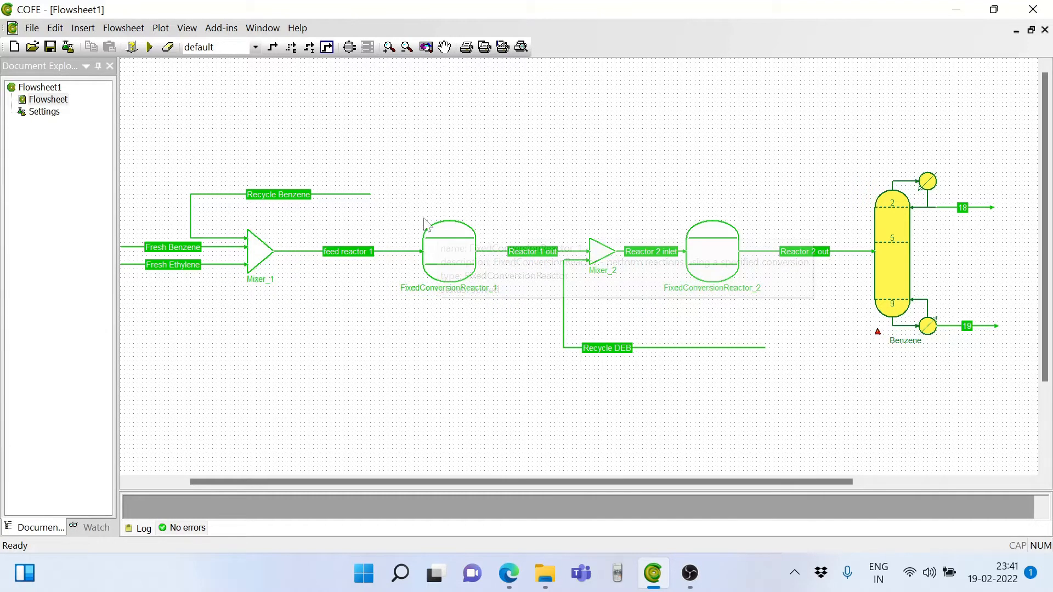
{"action": "mouse_move", "coordinate": [454, 279]}
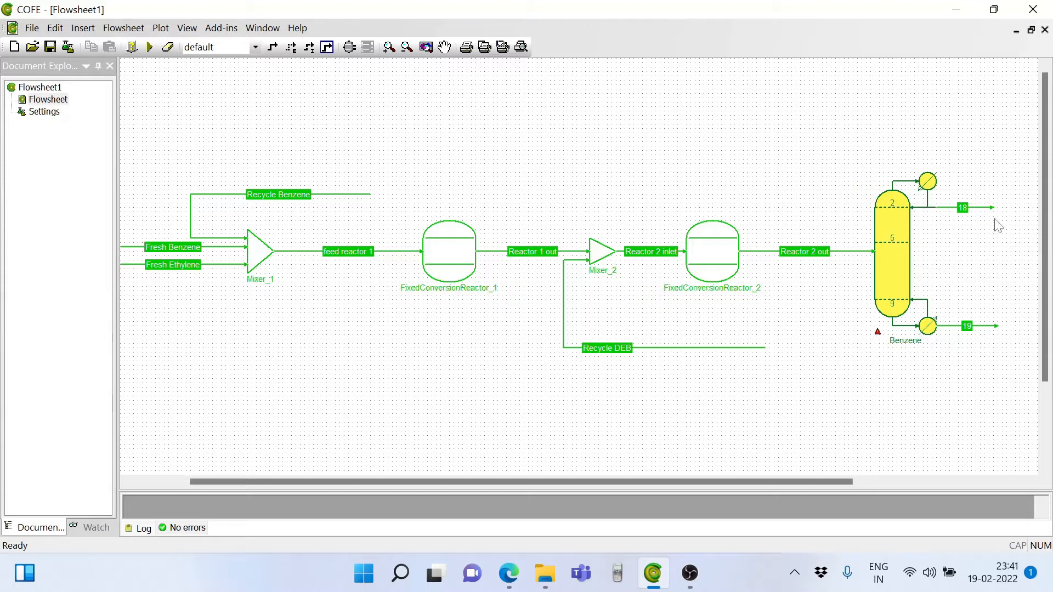
{"action": "left_click", "coordinate": [291, 46]}
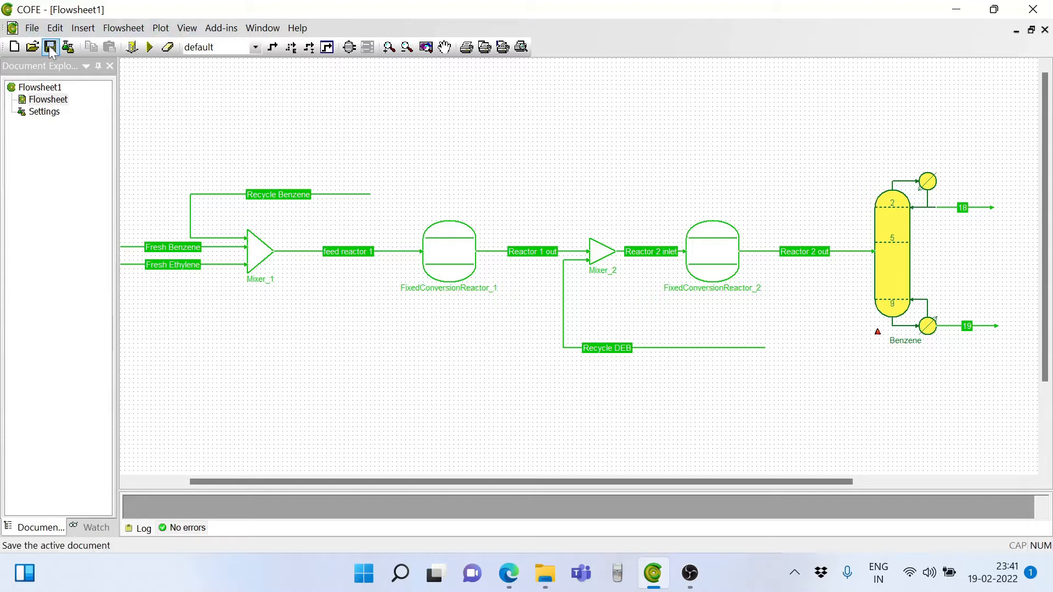
Step: Save a copy of the flowsheet as Flowsheet1.1 in the Cape Open Flowsheet Environment folder
{"action": "left_click", "coordinate": [33, 28]}
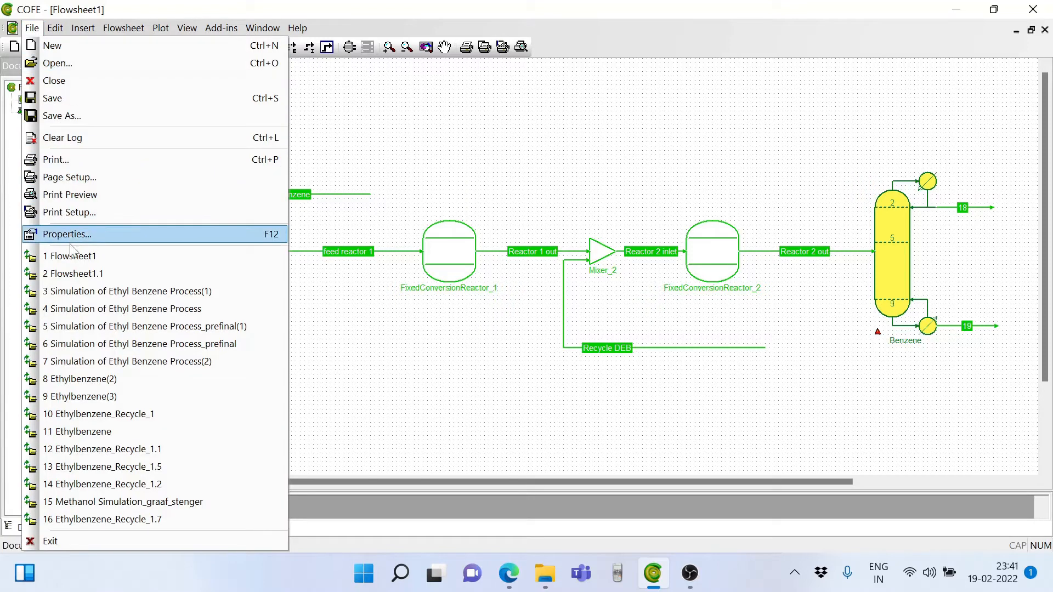
{"action": "left_click", "coordinate": [71, 117]}
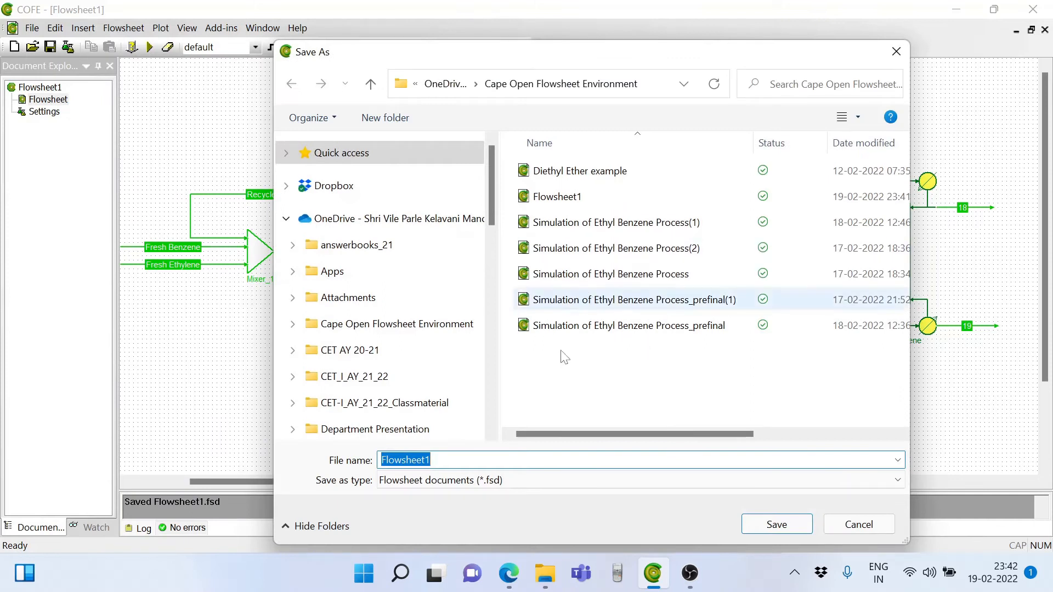
{"action": "key", "text": "End"}
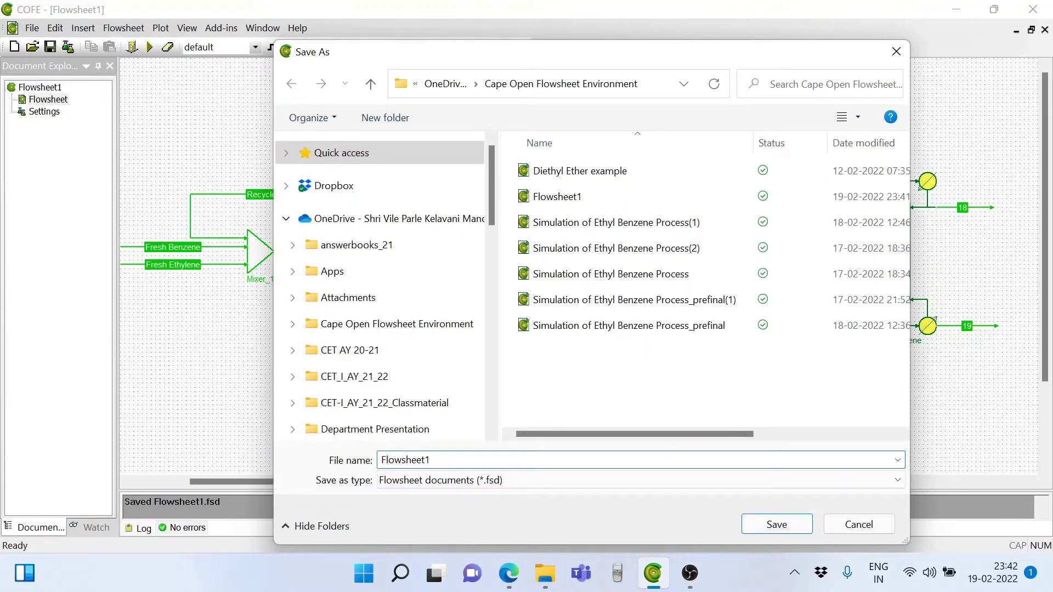
{"action": "type", "text": "(1)"}
{"action": "key", "text": "Return"}
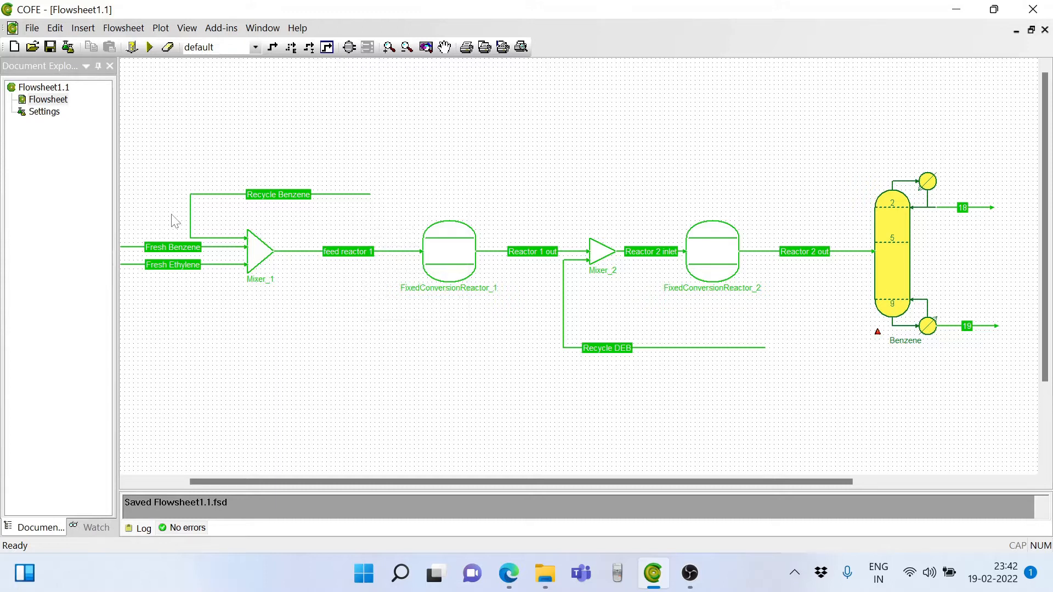
Step: Insert a pump above FixedConversionReactor_2 and connect the Benzene column's overhead stream 18 to its inlet
{"action": "left_click", "coordinate": [349, 47]}
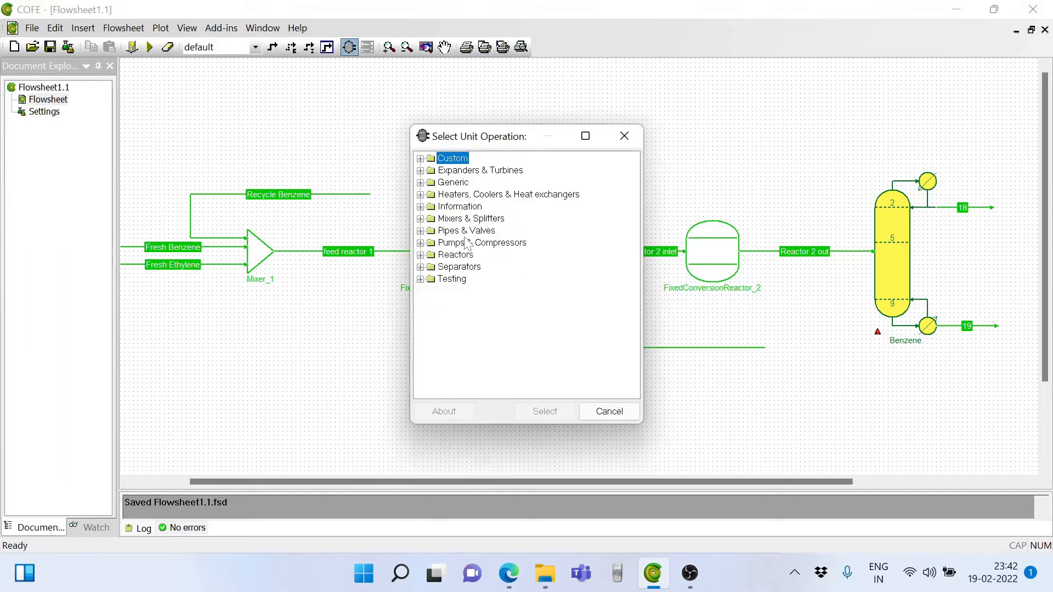
{"action": "left_click", "coordinate": [420, 242]}
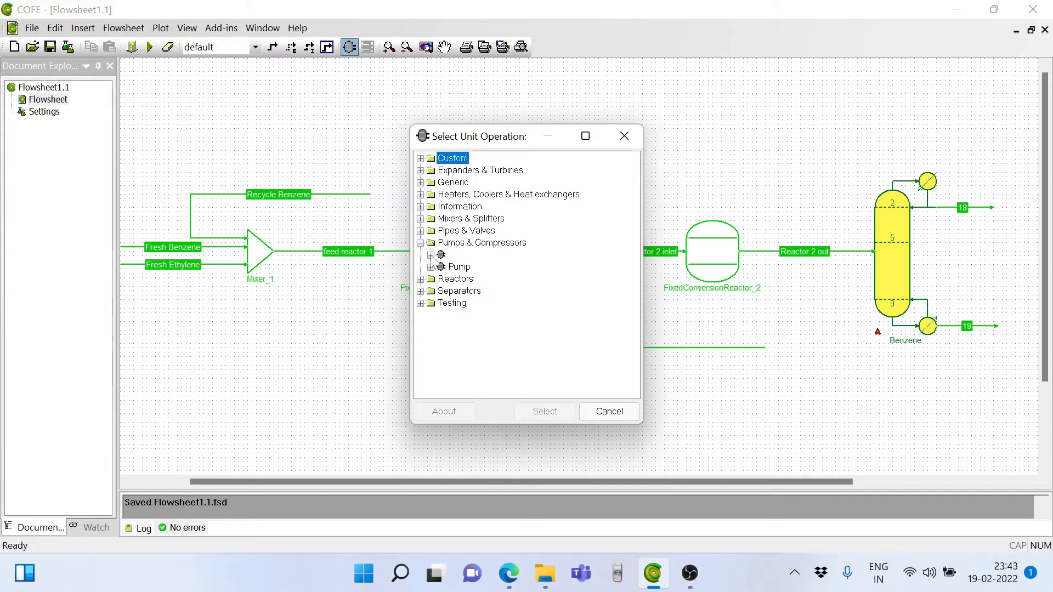
{"action": "left_click", "coordinate": [459, 267]}
{"action": "left_click", "coordinate": [542, 412]}
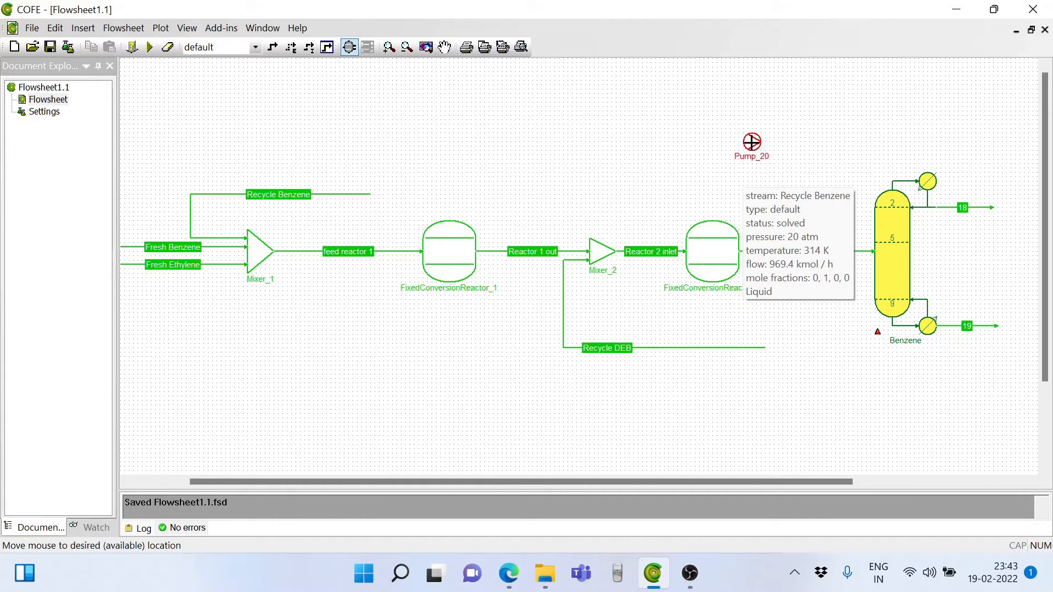
{"action": "left_click", "coordinate": [752, 142]}
{"action": "left_click_drag", "start_coordinate": [993, 207], "coordinate": [756, 143]}
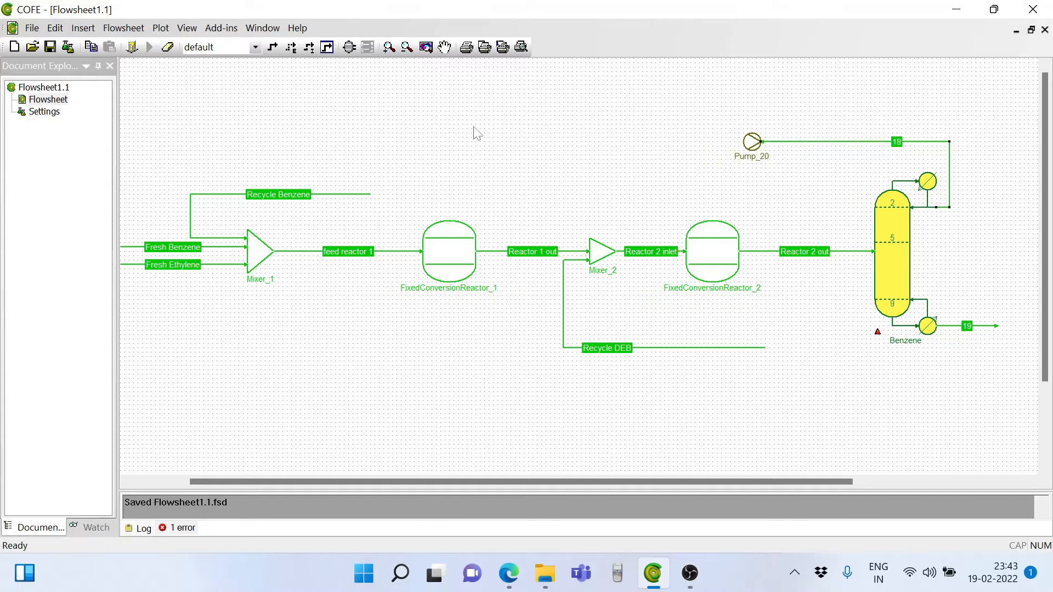
{"action": "left_click", "coordinate": [484, 126]}
Step: Draw a material stream from the pump's outlet to an open end in the free space above Mixer_2
{"action": "left_click", "coordinate": [348, 47]}
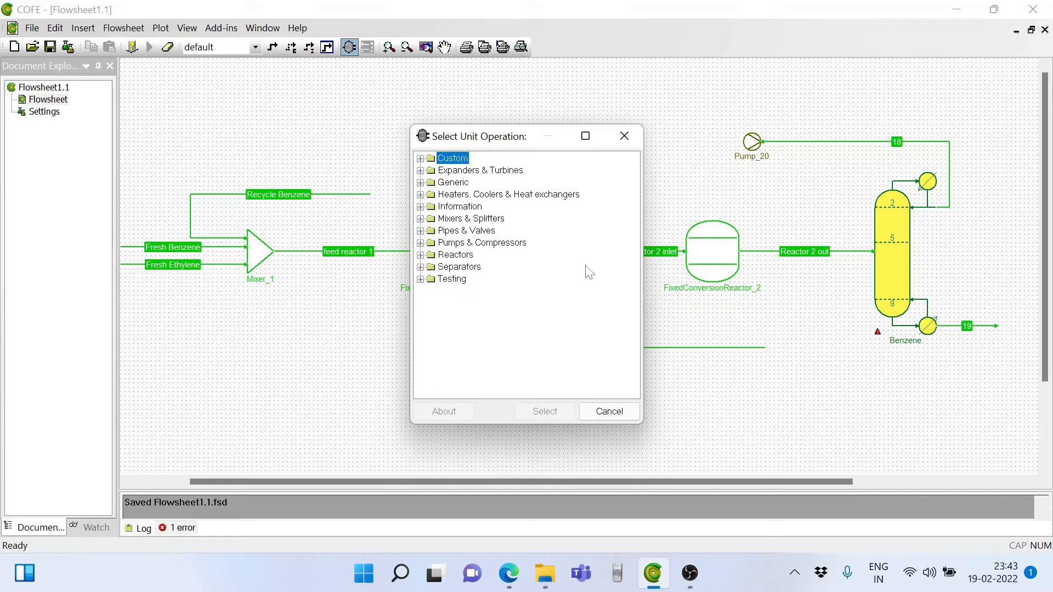
{"action": "left_click", "coordinate": [604, 412]}
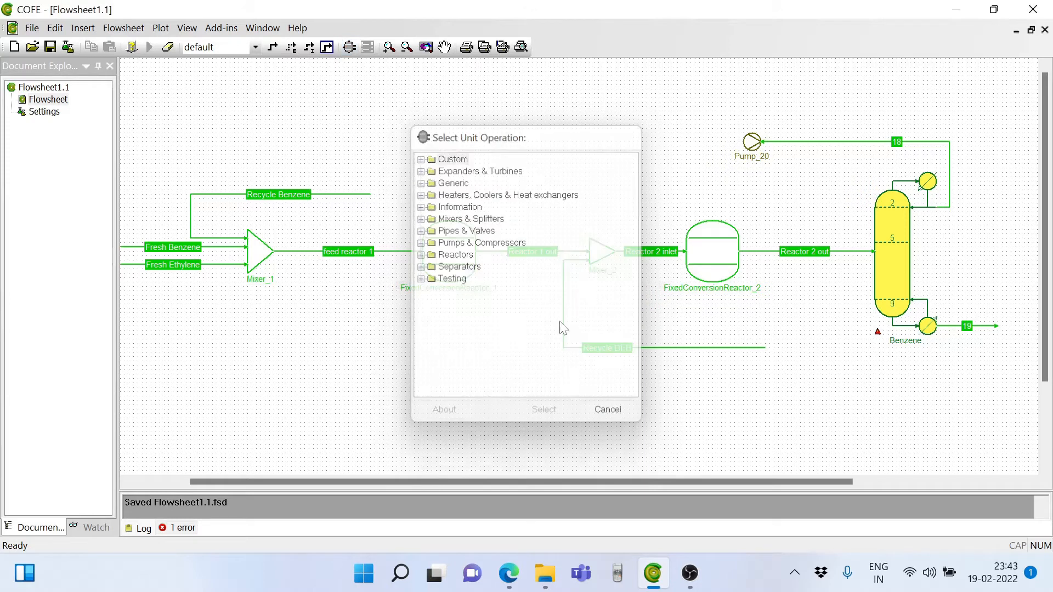
{"action": "left_click", "coordinate": [279, 49]}
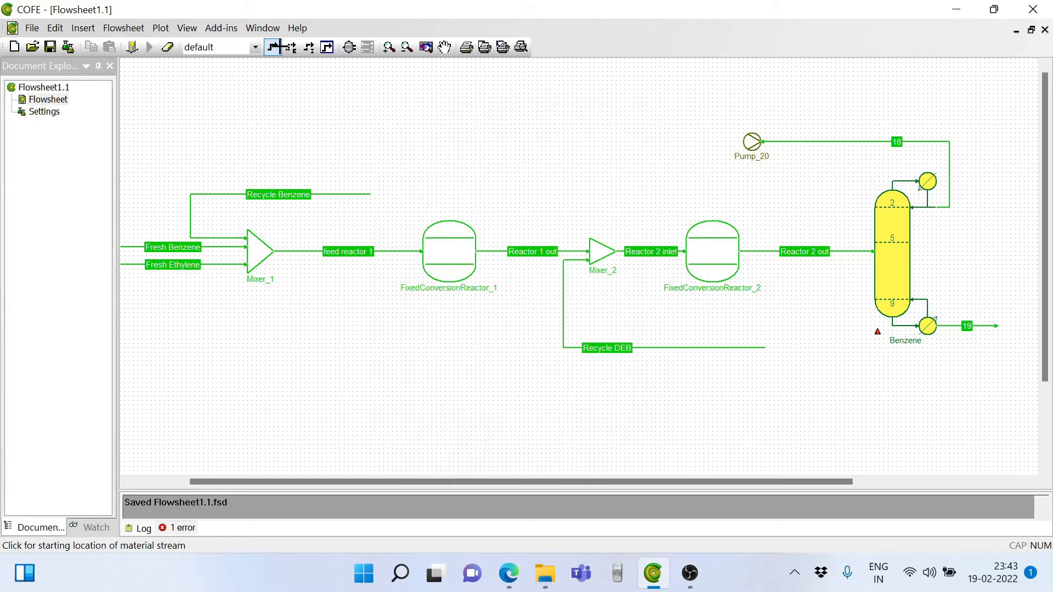
{"action": "left_click", "coordinate": [744, 143]}
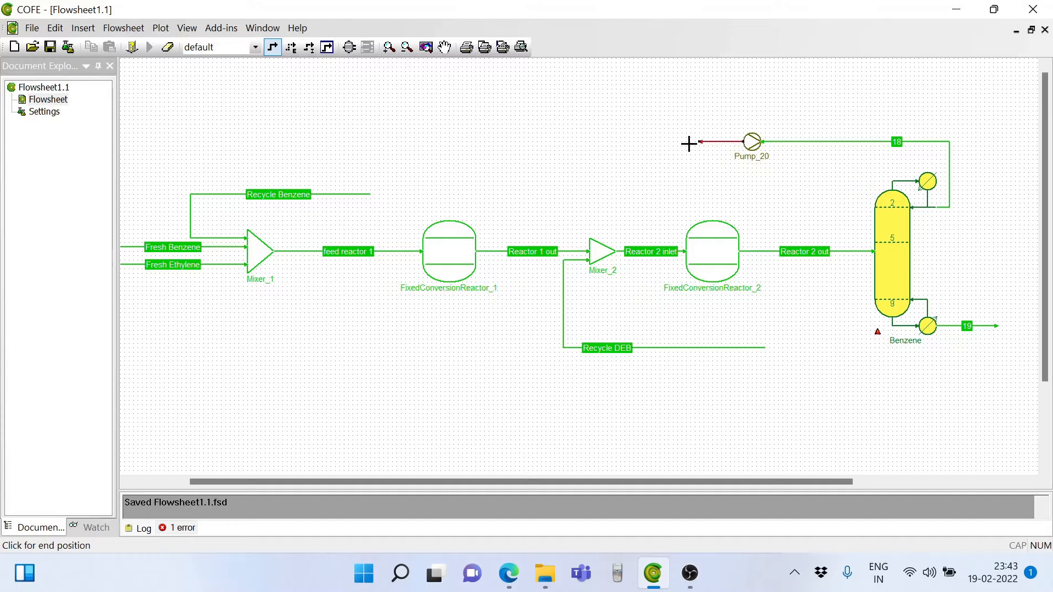
{"action": "left_click", "coordinate": [638, 142]}
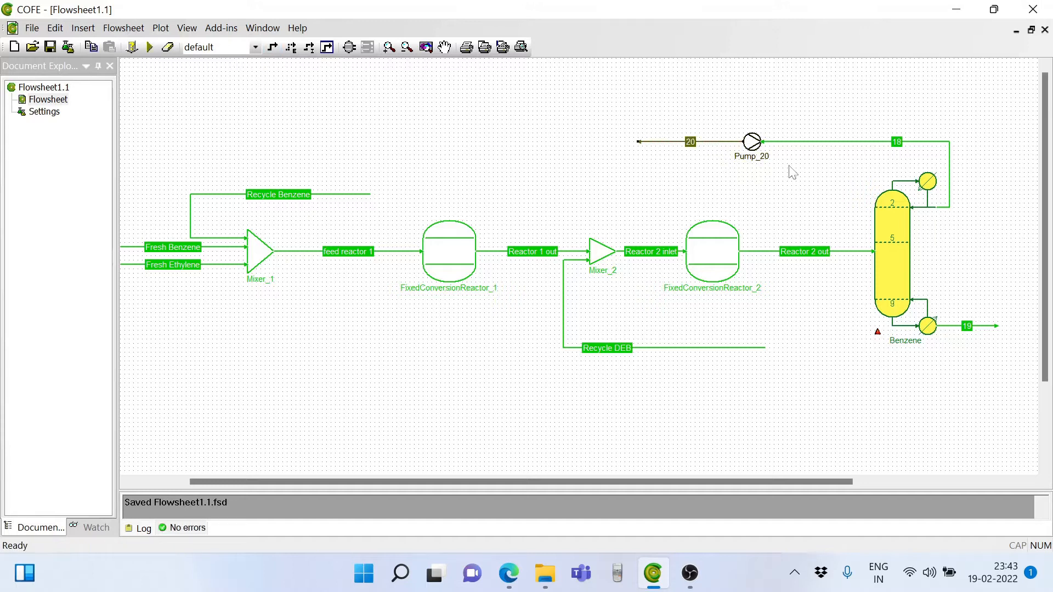
Step: Switch the pump's specification from pressure increase to outlet pressure
{"action": "left_click", "coordinate": [753, 144]}
{"action": "double_click", "coordinate": [752, 143]}
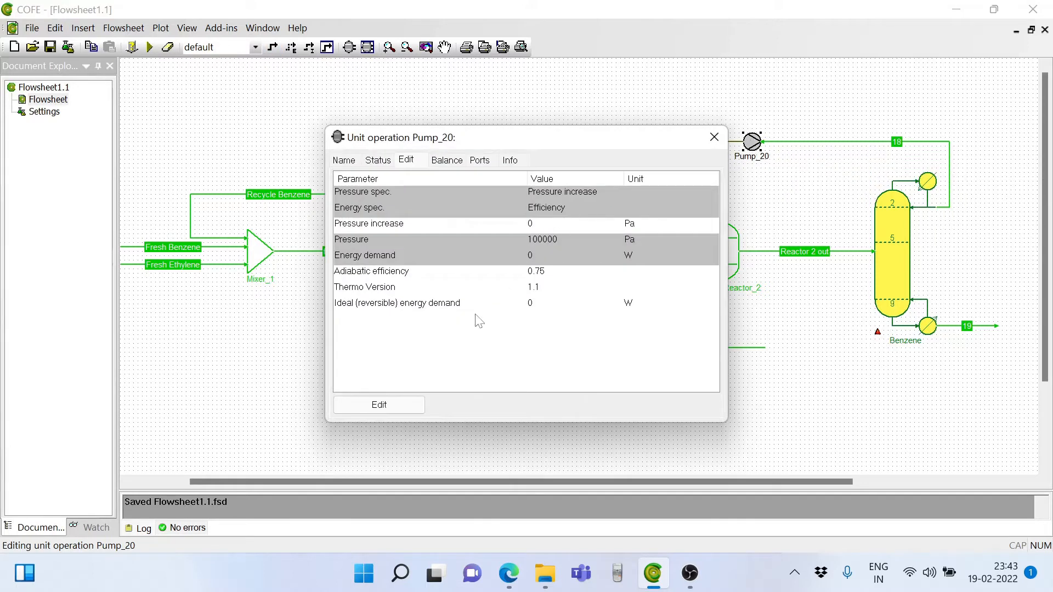
{"action": "left_click", "coordinate": [380, 405]}
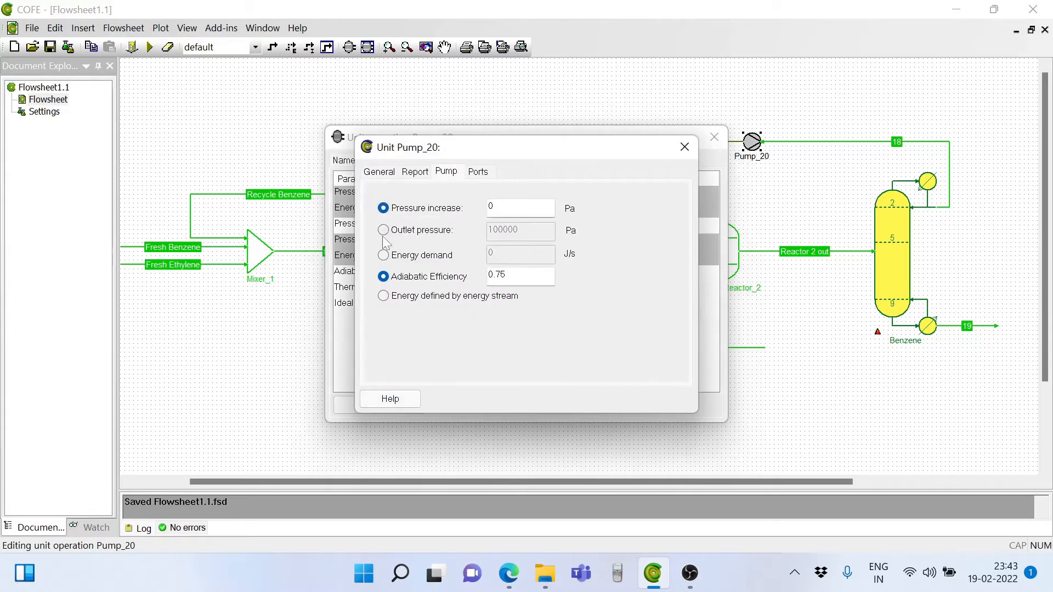
{"action": "left_click", "coordinate": [383, 230]}
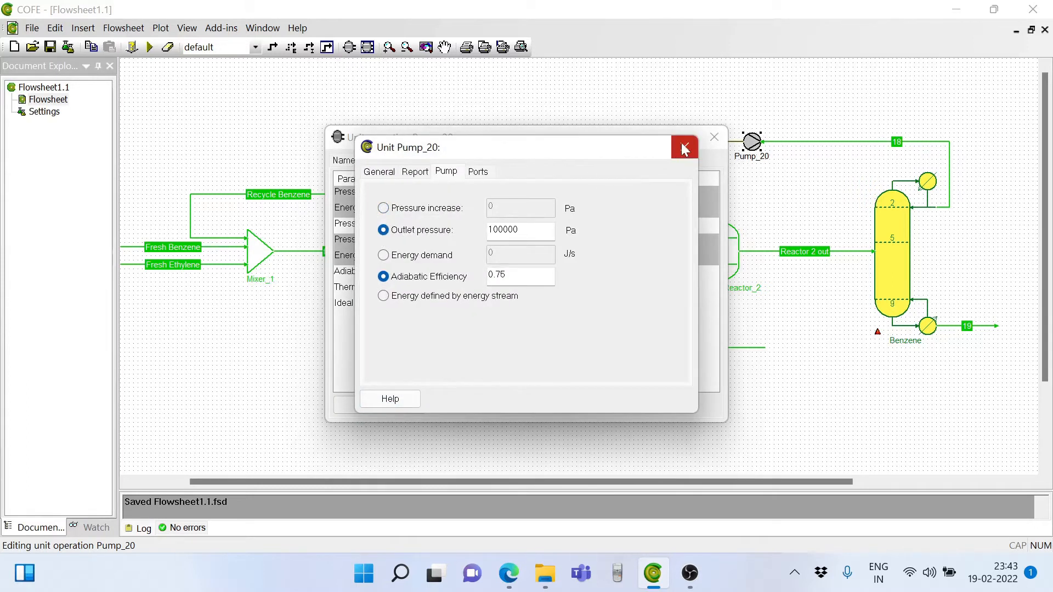
{"action": "left_click", "coordinate": [685, 147]}
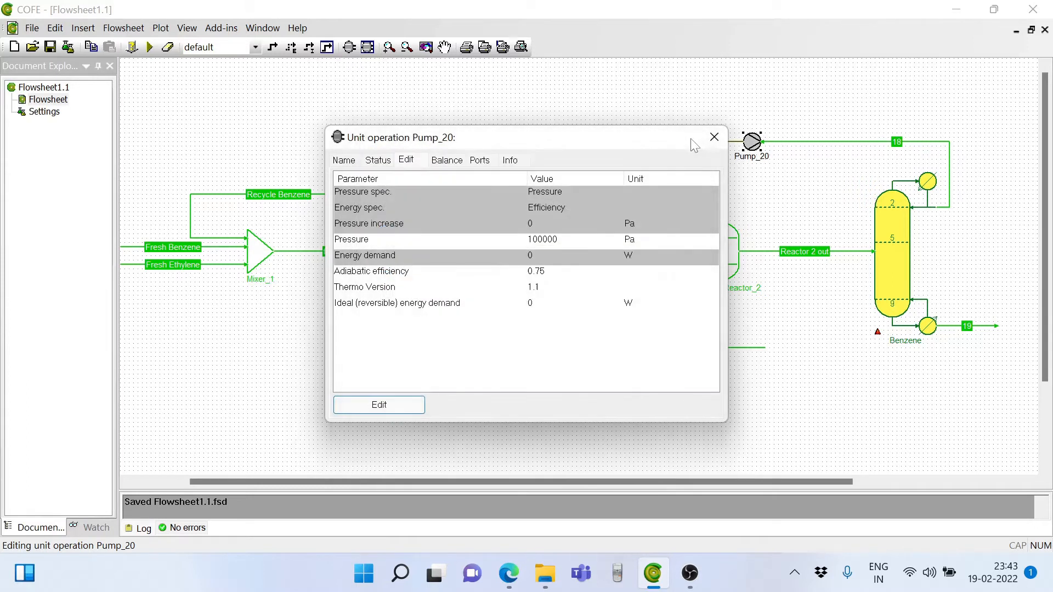
Step: Set the pump's outlet pressure to 20 atm and solve the flowsheet
{"action": "left_click", "coordinate": [640, 237]}
{"action": "right_click", "coordinate": [639, 237]}
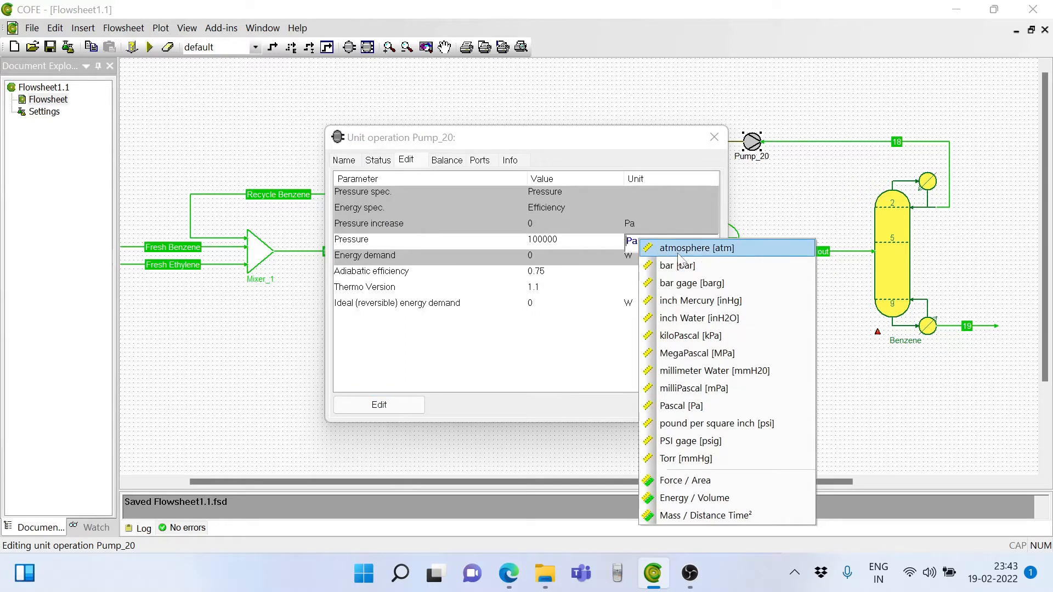
{"action": "left_click", "coordinate": [664, 252]}
{"action": "left_click", "coordinate": [476, 331]}
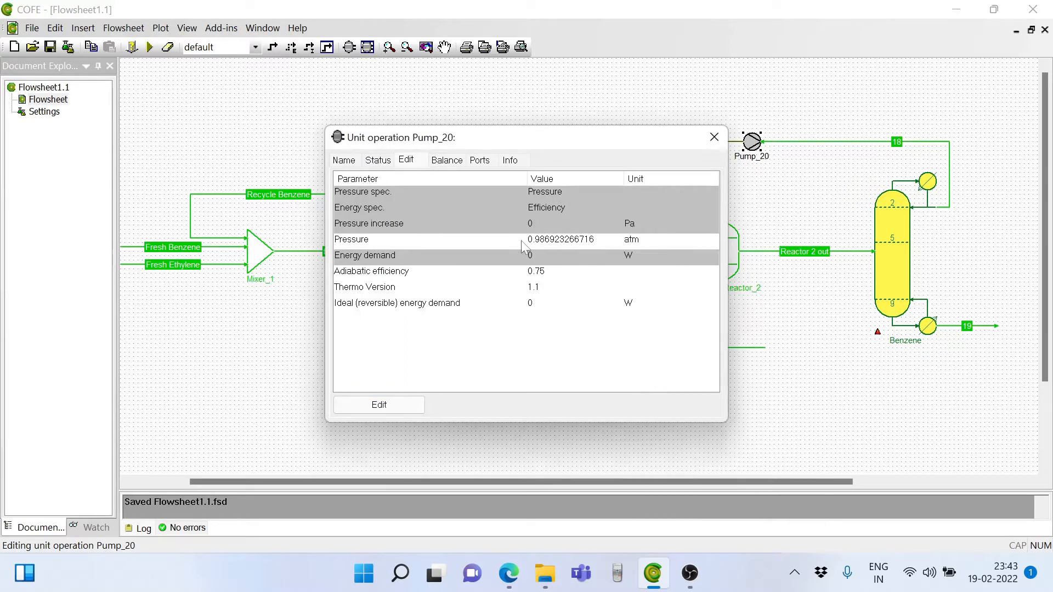
{"action": "left_click", "coordinate": [563, 241]}
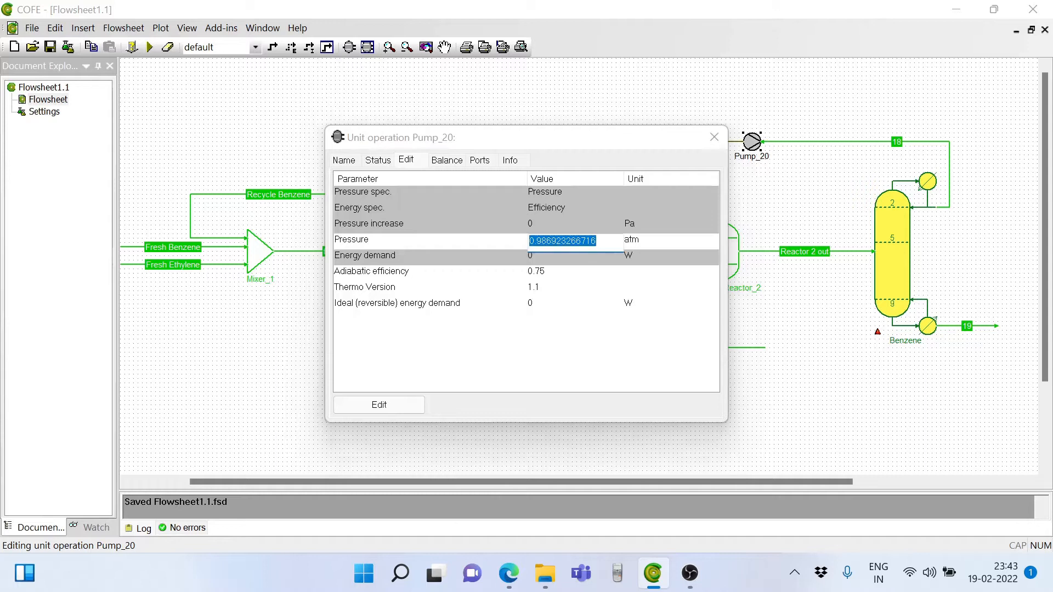
{"action": "type", "text": "20"}
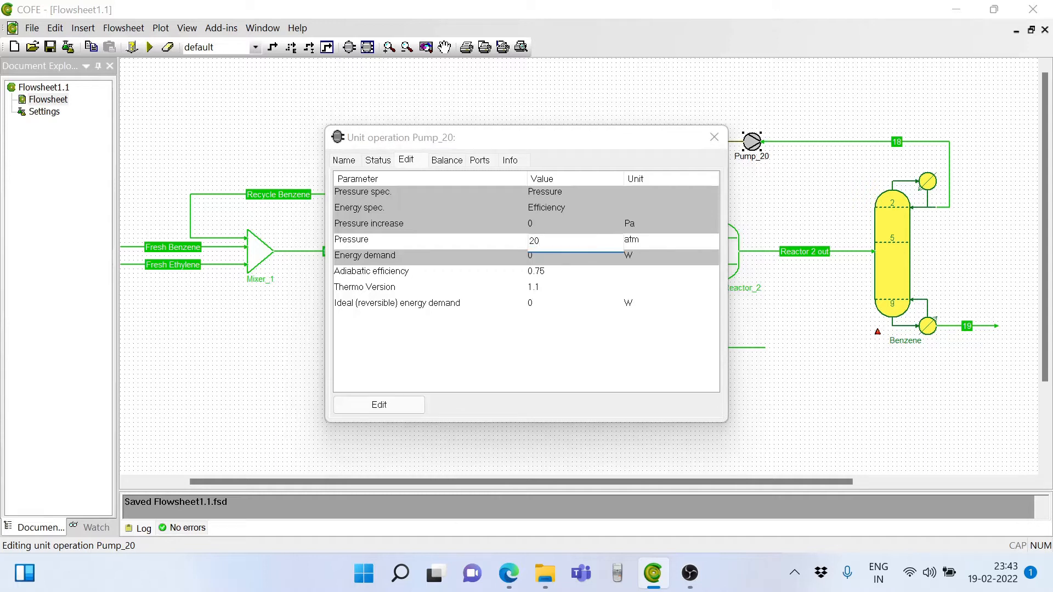
{"action": "key", "text": "Return"}
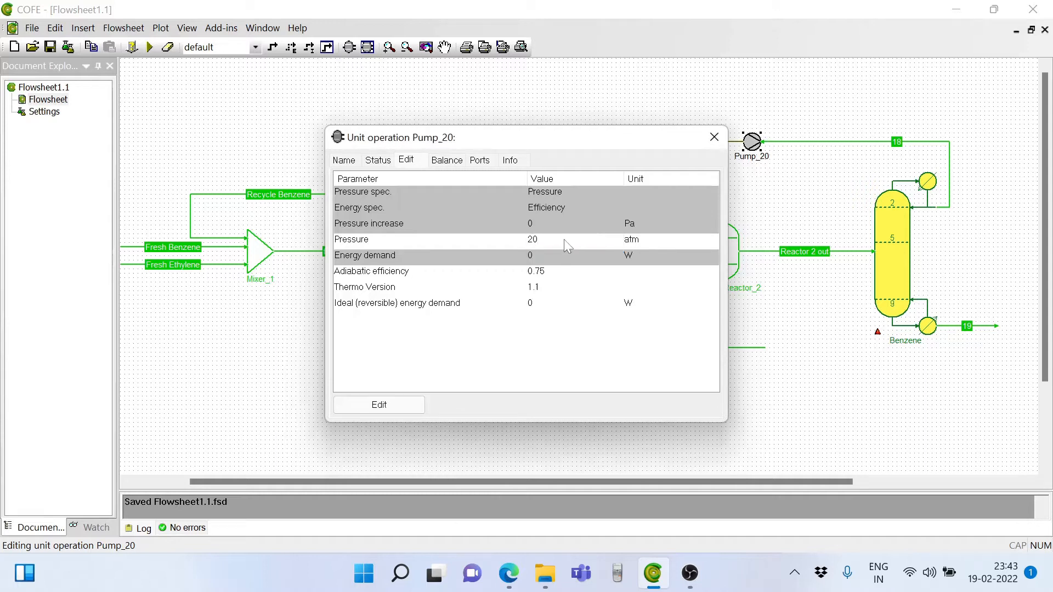
{"action": "left_click", "coordinate": [709, 142]}
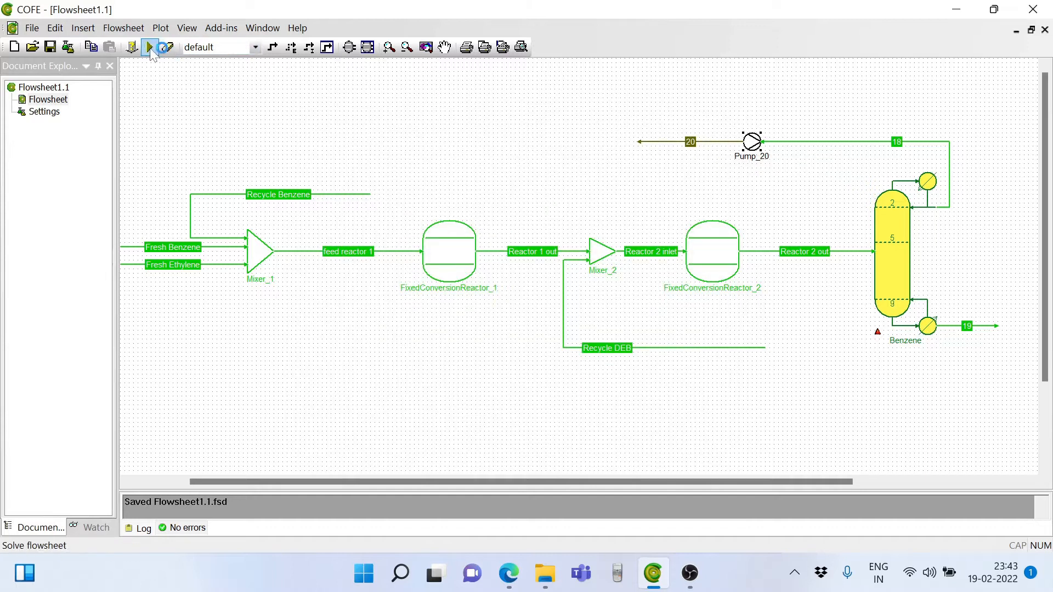
{"action": "left_click", "coordinate": [150, 47]}
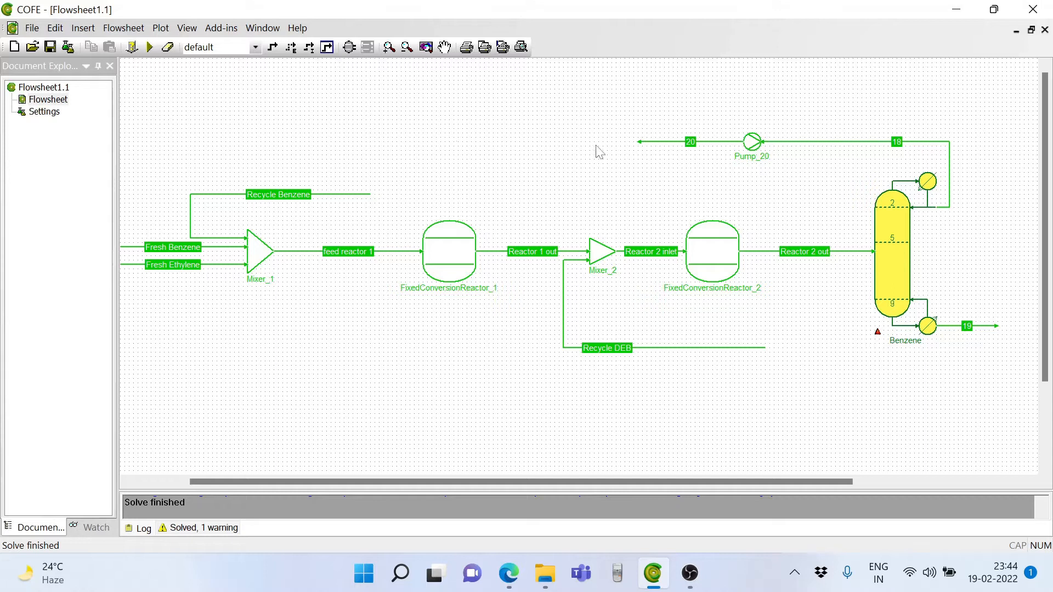
Step: Compare the overall conditions and compound flows of pump outlet stream 20 with those of the Recycle Benzene stream
{"action": "double_click", "coordinate": [654, 142]}
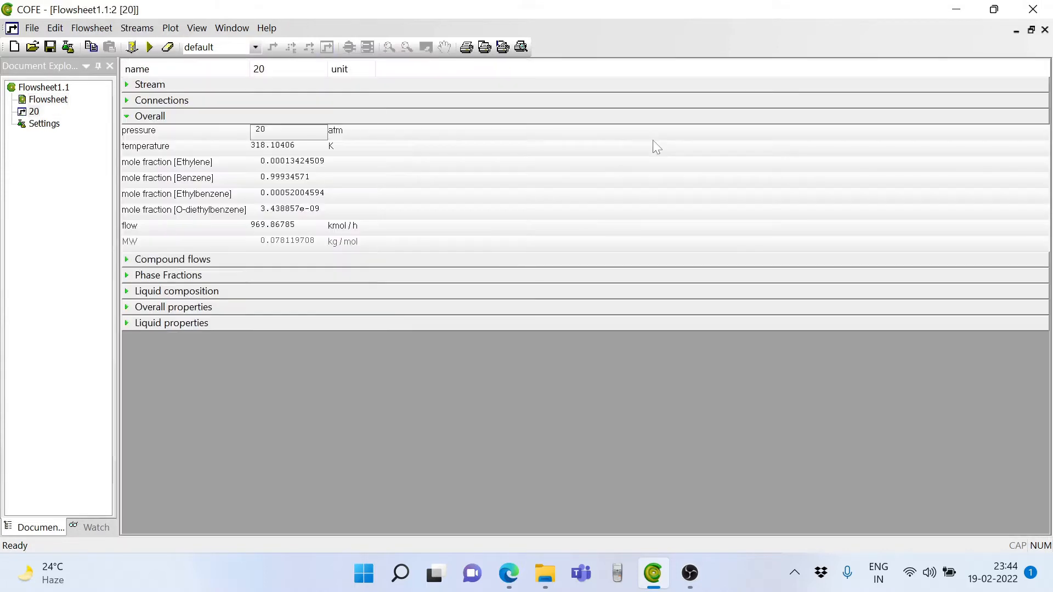
{"action": "left_click", "coordinate": [125, 258]}
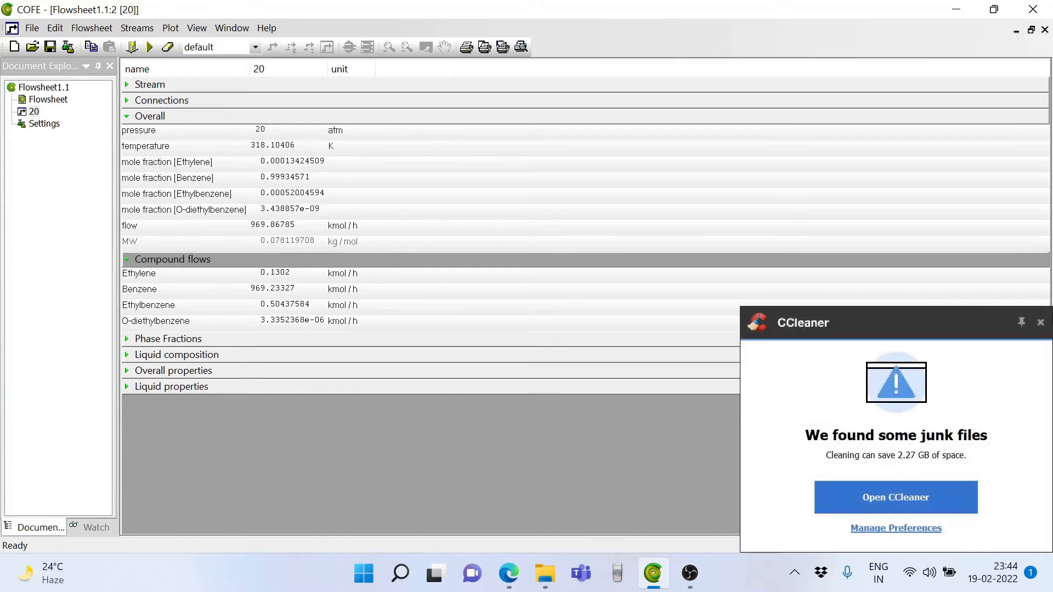
{"action": "left_click", "coordinate": [1041, 322]}
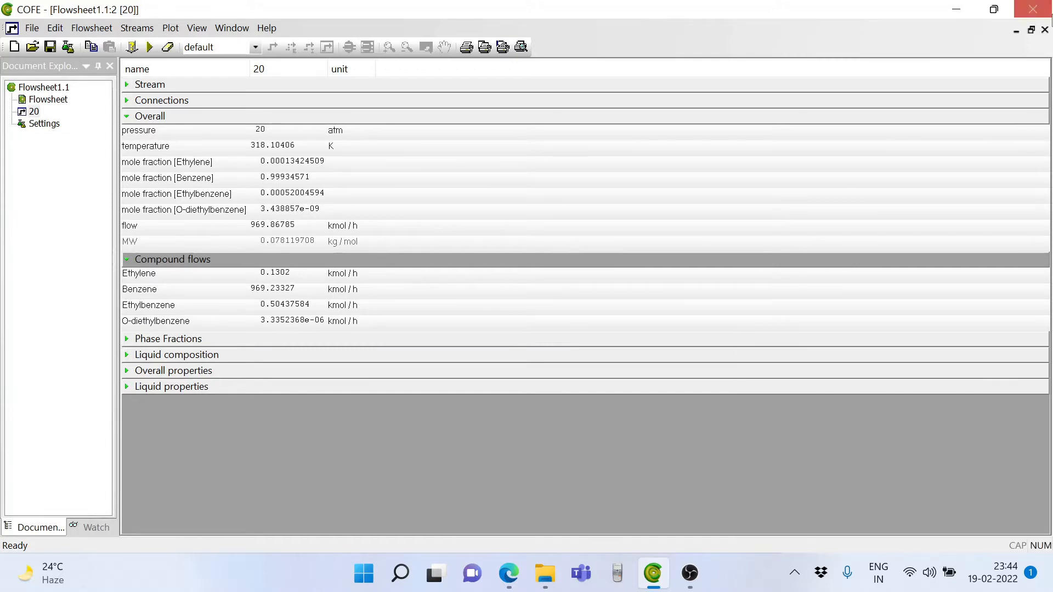
{"action": "left_click", "coordinate": [1045, 30]}
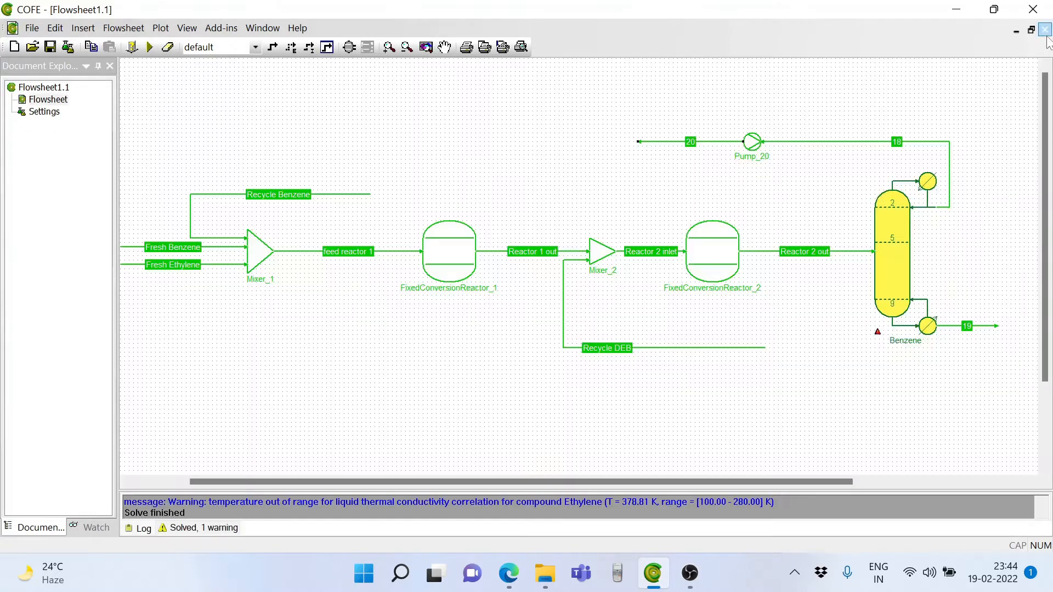
{"action": "double_click", "coordinate": [220, 195]}
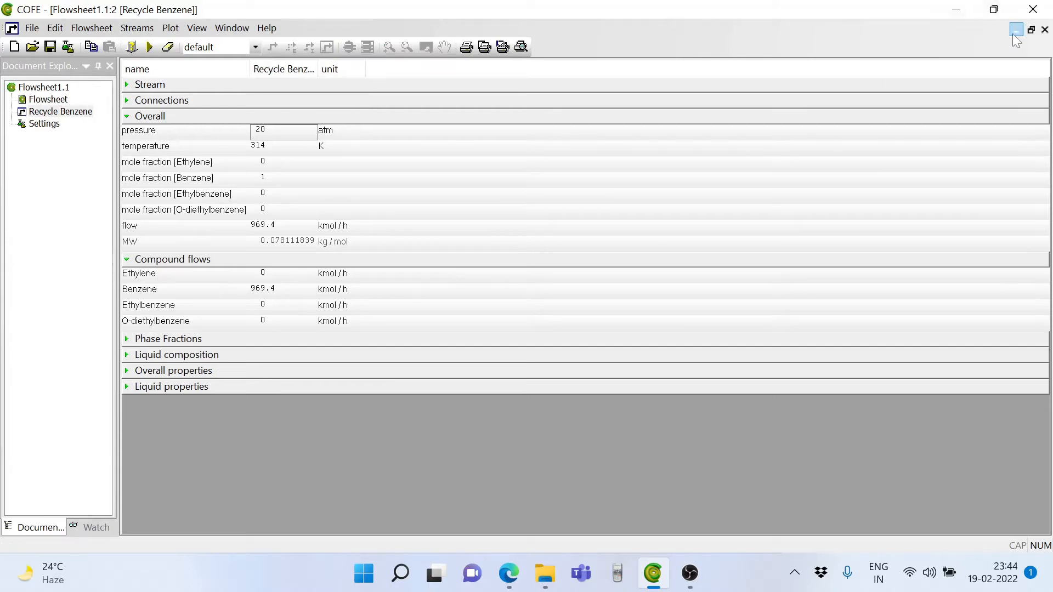
{"action": "left_click", "coordinate": [1045, 29]}
{"action": "left_click", "coordinate": [644, 73]}
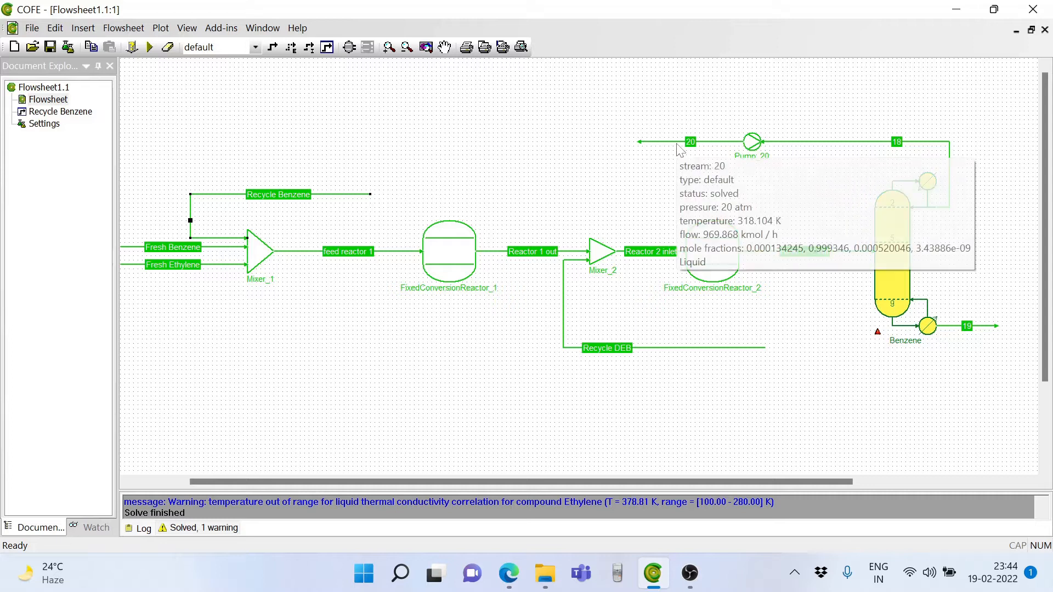
{"action": "mouse_move", "coordinate": [680, 150]}
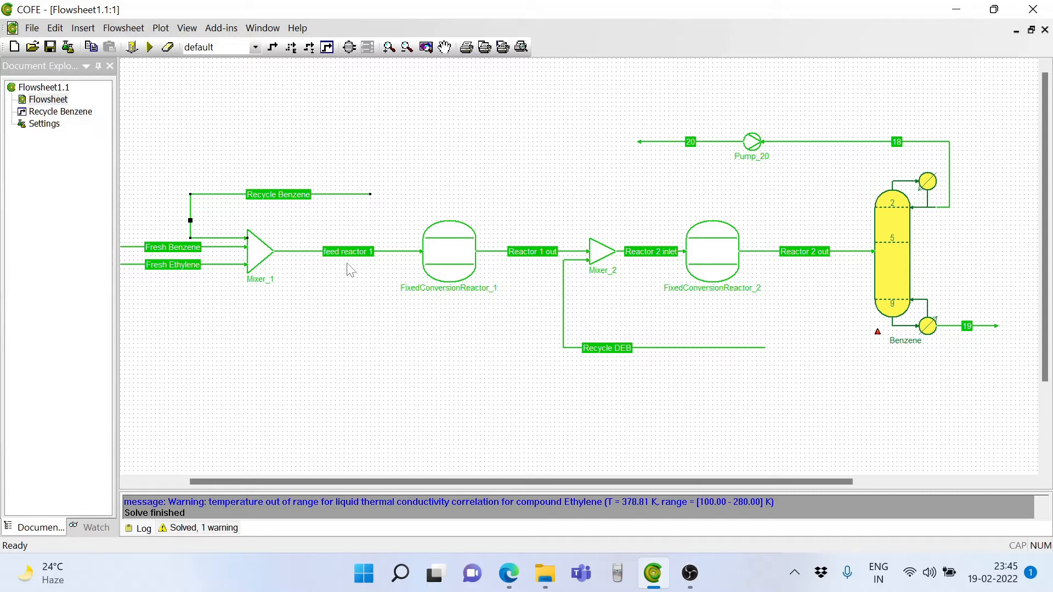
{"action": "mouse_move", "coordinate": [764, 258]}
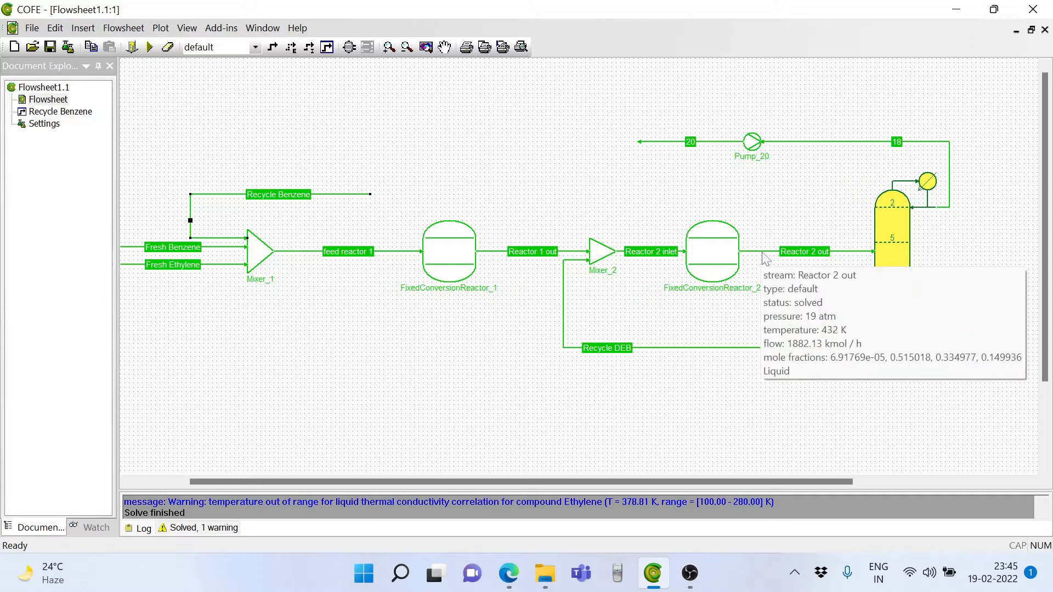
Step: Open the Reactor 2 out stream, switch to the Casio calculator and divide the stream's ethylene flow, 0.1302 kmol/h, by 3600
{"action": "double_click", "coordinate": [764, 253]}
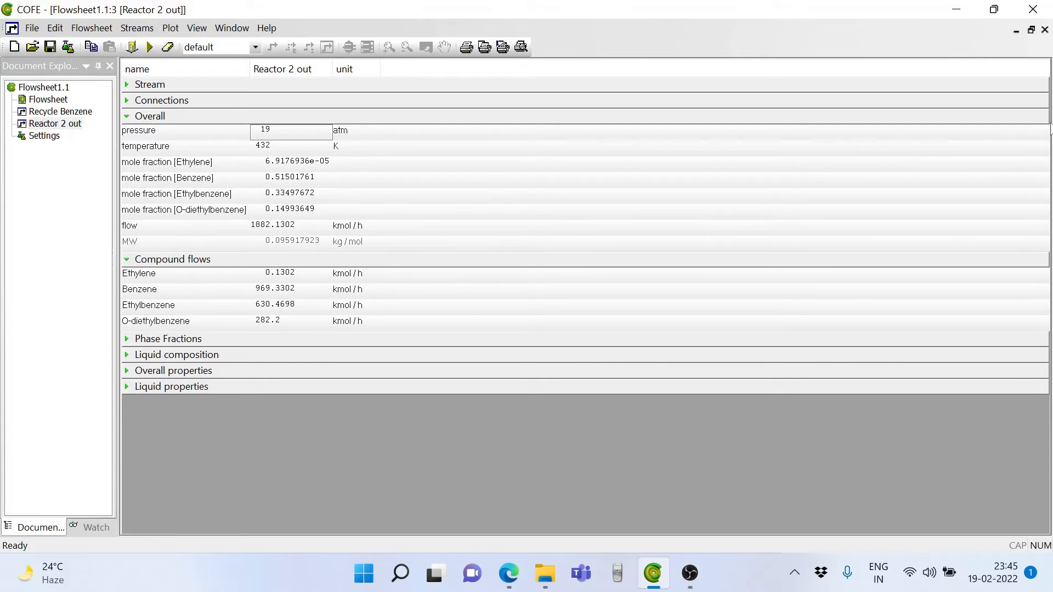
{"action": "left_click", "coordinate": [617, 573]}
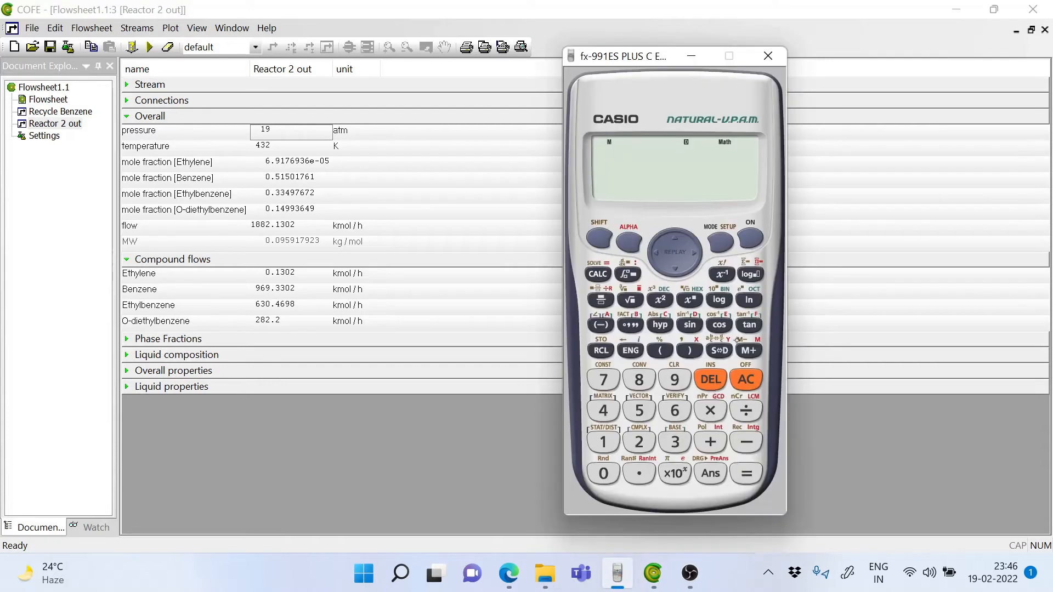
{"action": "left_click", "coordinate": [632, 477]}
{"action": "left_click", "coordinate": [608, 440]}
{"action": "left_click", "coordinate": [675, 442]}
{"action": "left_click", "coordinate": [603, 472]}
{"action": "left_click", "coordinate": [639, 442]}
{"action": "left_click", "coordinate": [747, 410]}
{"action": "left_click", "coordinate": [675, 442]}
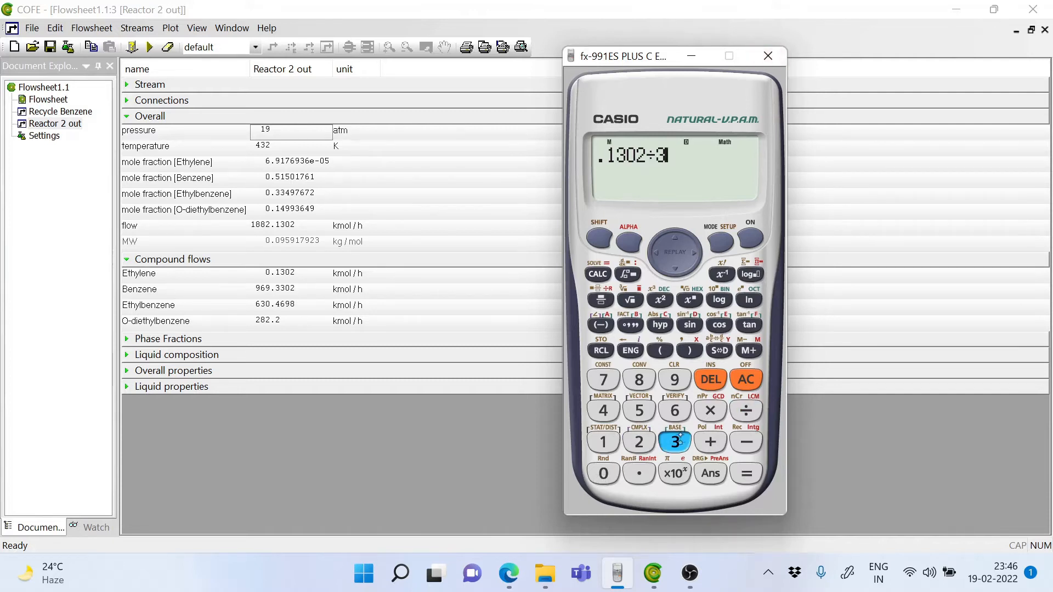
{"action": "left_click", "coordinate": [675, 410]}
{"action": "left_click", "coordinate": [603, 473]}
{"action": "left_click", "coordinate": [603, 473]}
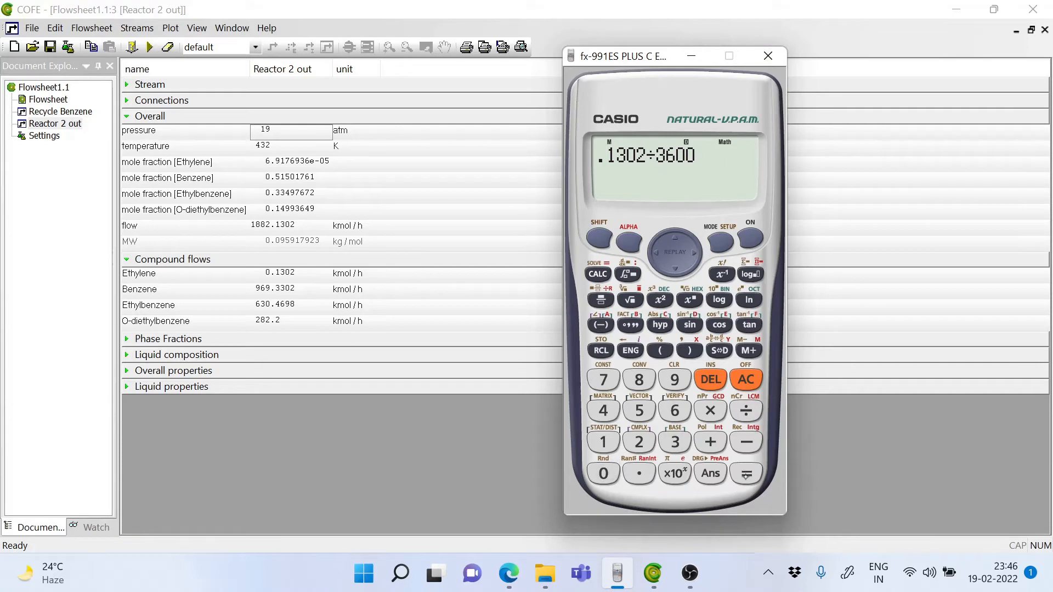
{"action": "left_click", "coordinate": [747, 473]}
Step: Multiply the calculator answer by 1000 and display it as a decimal, closing the calculator and the Reactor 2 out stream view
{"action": "left_click", "coordinate": [711, 410]}
{"action": "left_click", "coordinate": [603, 442]}
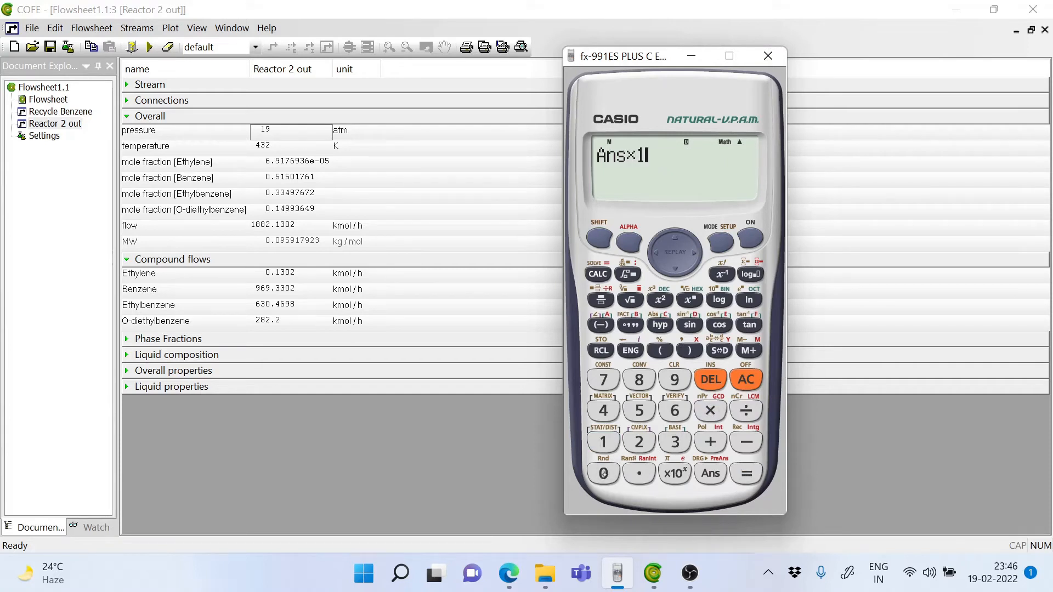
{"action": "left_click", "coordinate": [604, 473]}
{"action": "left_click", "coordinate": [603, 473]}
{"action": "left_click", "coordinate": [603, 473]}
{"action": "left_click", "coordinate": [747, 473]}
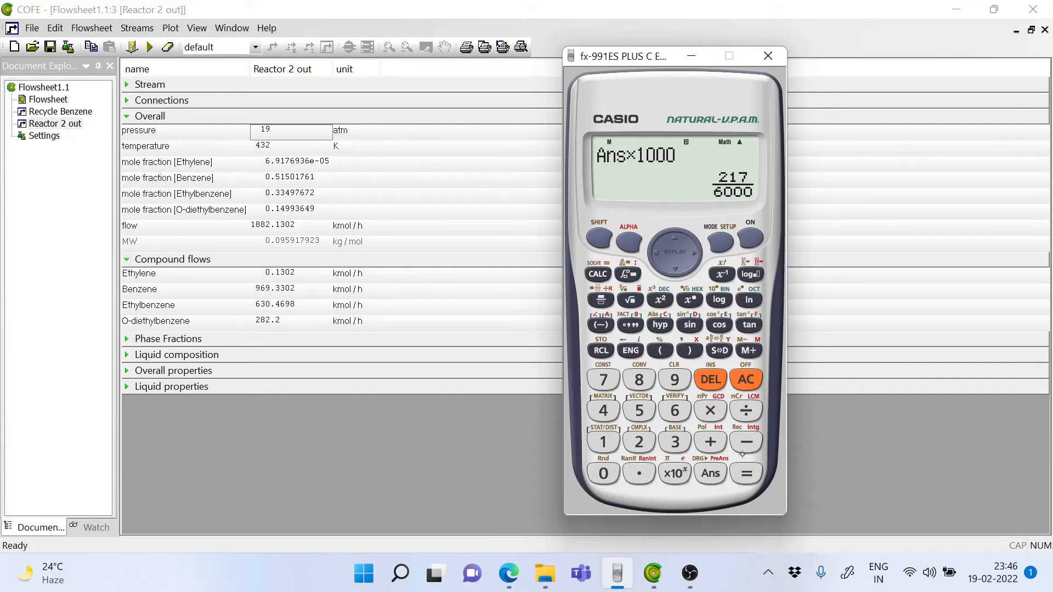
{"action": "left_click", "coordinate": [722, 350]}
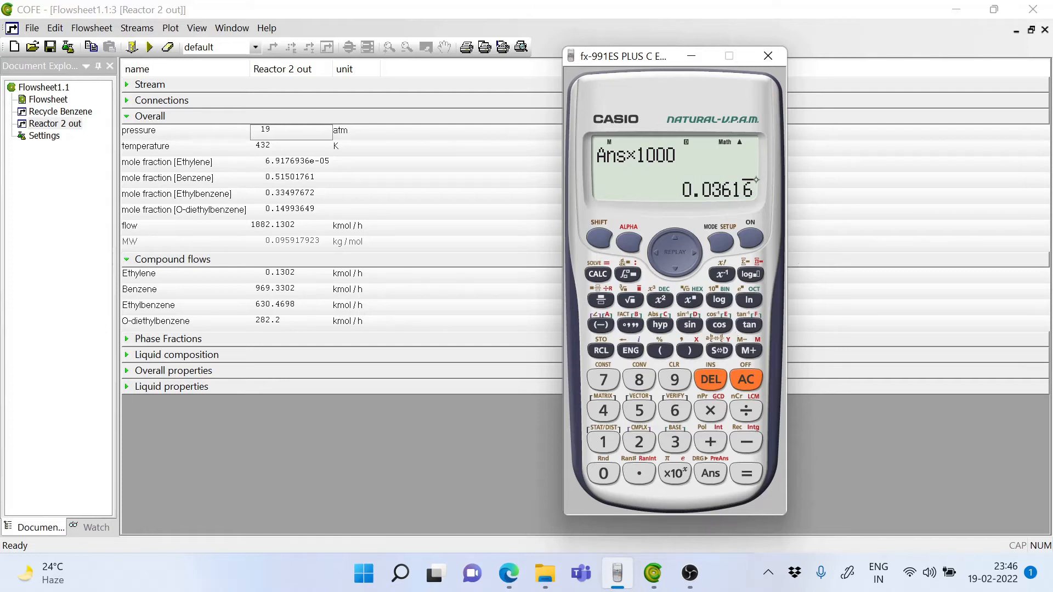
{"action": "left_click", "coordinate": [770, 52]}
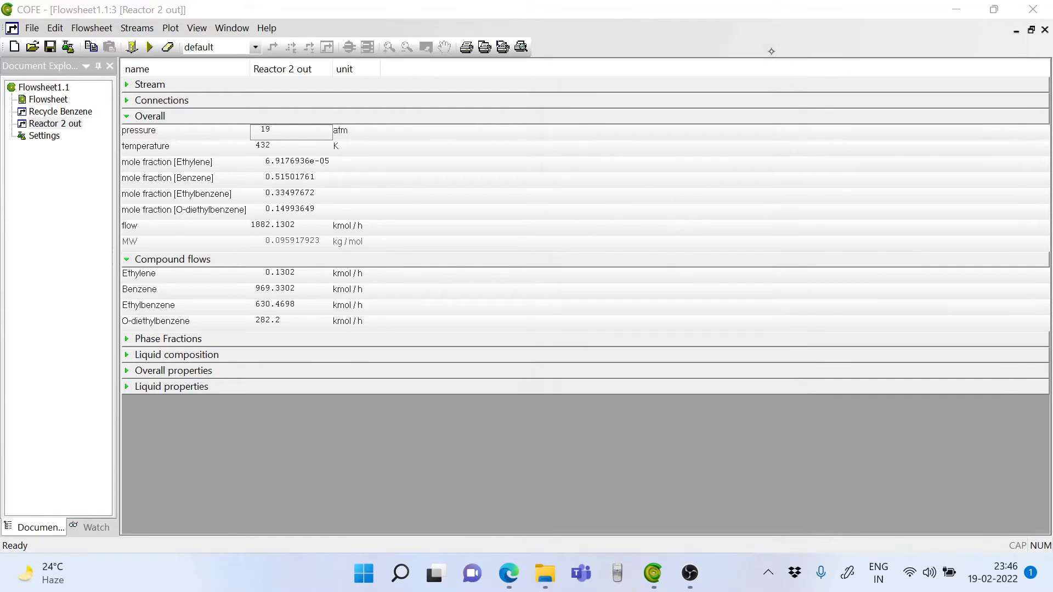
{"action": "left_click", "coordinate": [1045, 30]}
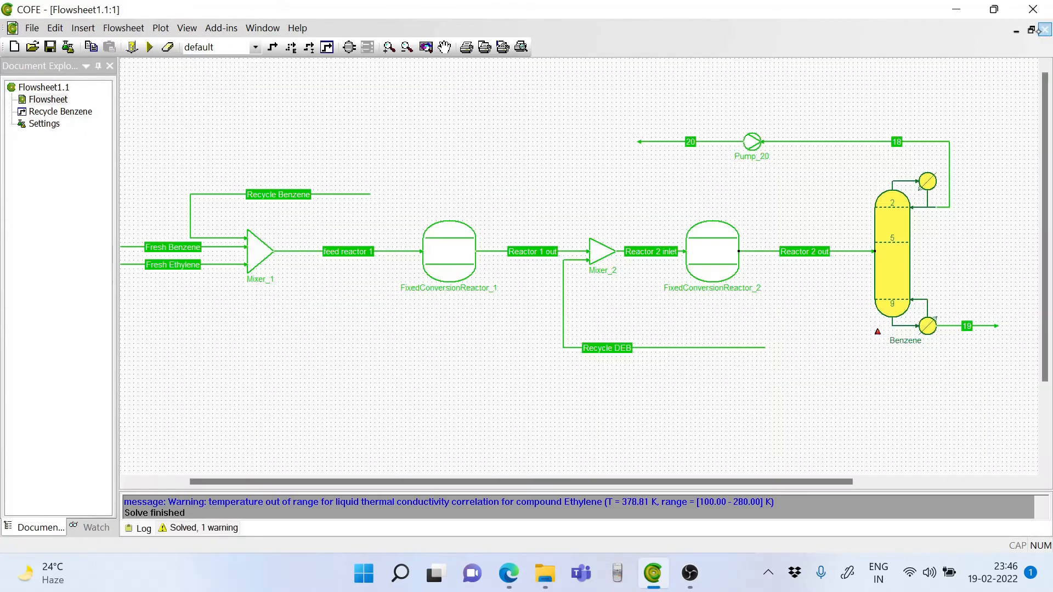
Step: Open FixedConversionReactor_1's parameters and examine the extent of reaction 1
{"action": "double_click", "coordinate": [457, 247]}
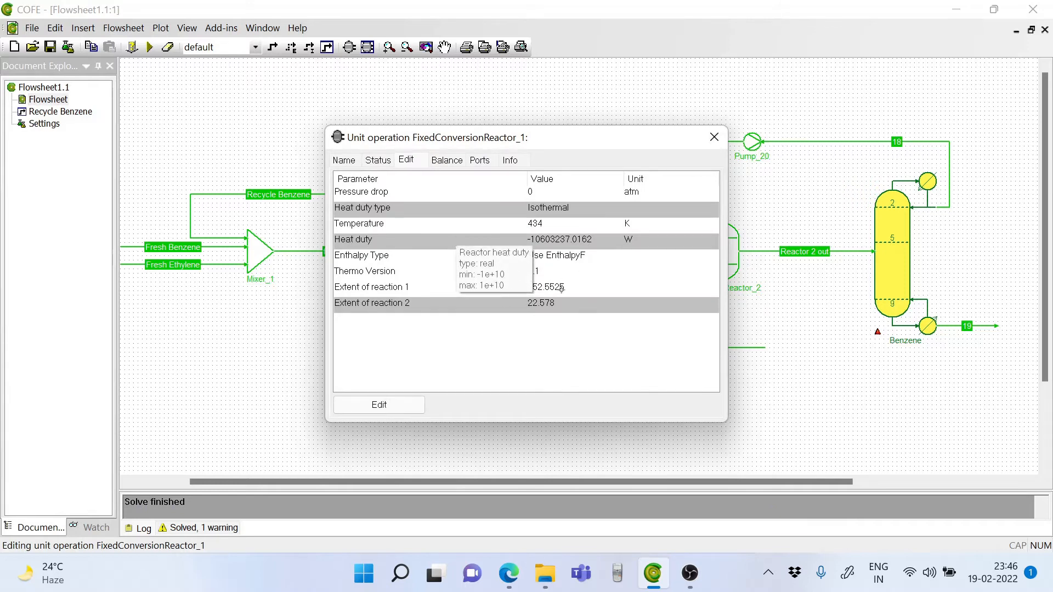
{"action": "left_click", "coordinate": [597, 282]}
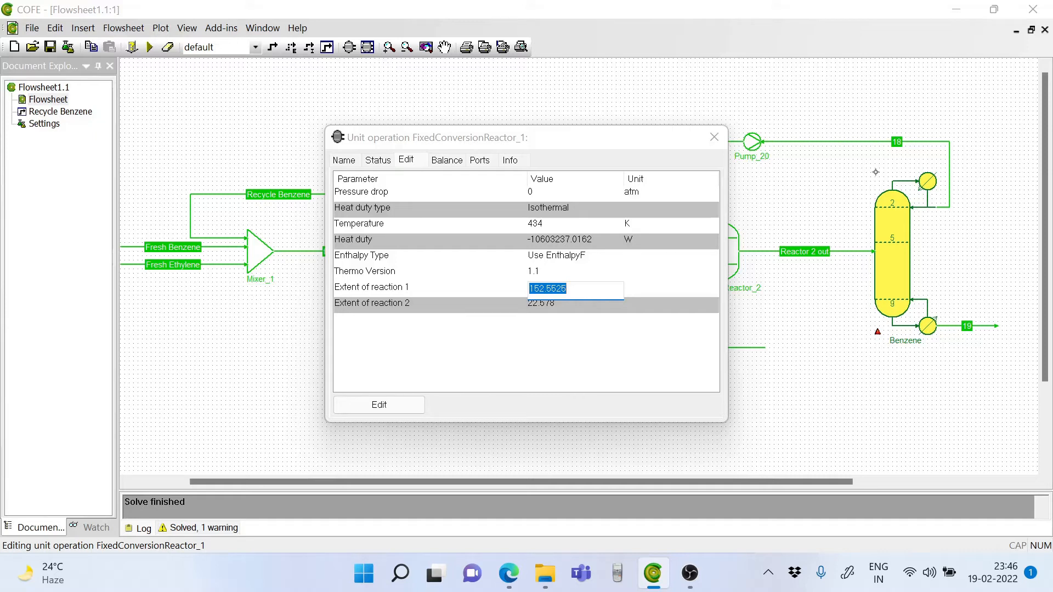
{"action": "key", "text": "Return"}
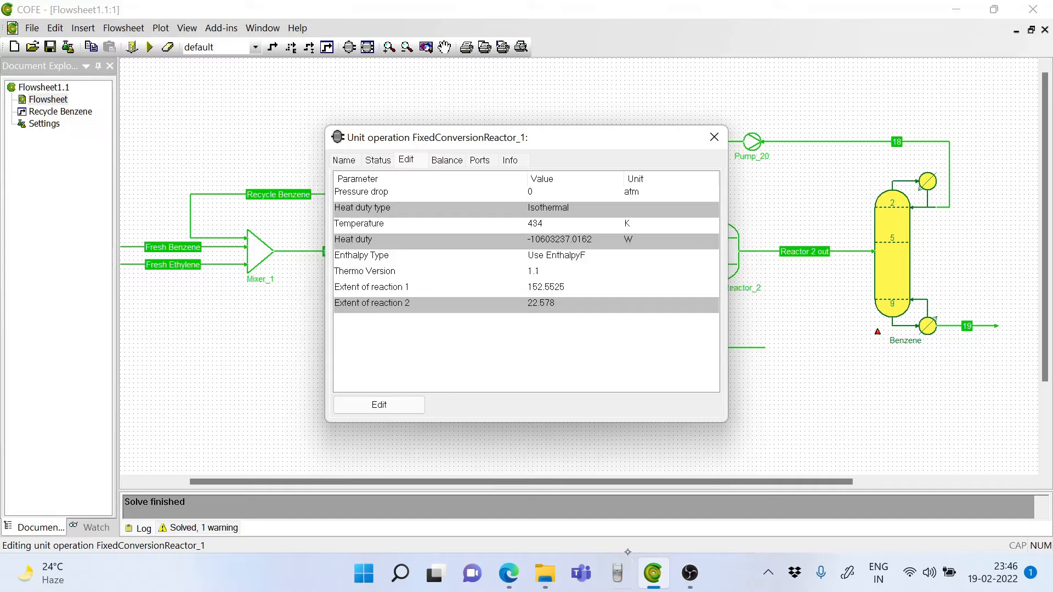
Step: Switch to the Casio calculator and add .03616 to FixedConversionReactor_1's extent of reaction 1, 152.5525
{"action": "left_click", "coordinate": [618, 573]}
{"action": "left_click", "coordinate": [604, 442]}
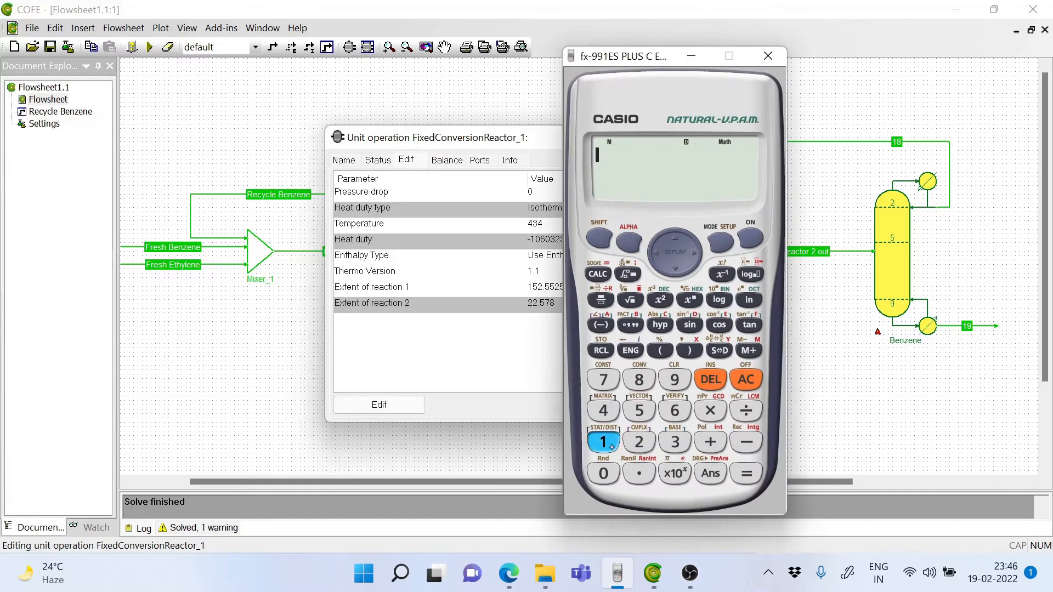
{"action": "left_click", "coordinate": [639, 410]}
{"action": "left_click", "coordinate": [639, 443]}
{"action": "left_click", "coordinate": [638, 473]}
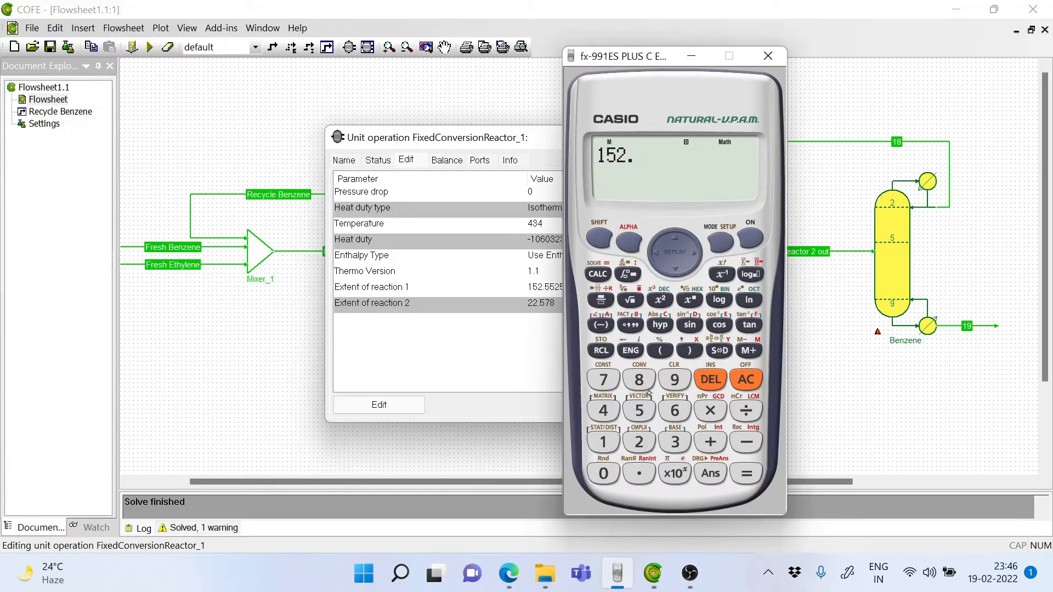
{"action": "left_click", "coordinate": [639, 412]}
{"action": "left_click", "coordinate": [639, 412]}
{"action": "left_click", "coordinate": [639, 442]}
{"action": "left_click", "coordinate": [639, 410]}
{"action": "left_click", "coordinate": [711, 442]}
{"action": "left_click", "coordinate": [639, 473]}
{"action": "left_click", "coordinate": [603, 474]}
{"action": "left_click", "coordinate": [675, 442]}
{"action": "left_click", "coordinate": [675, 411]}
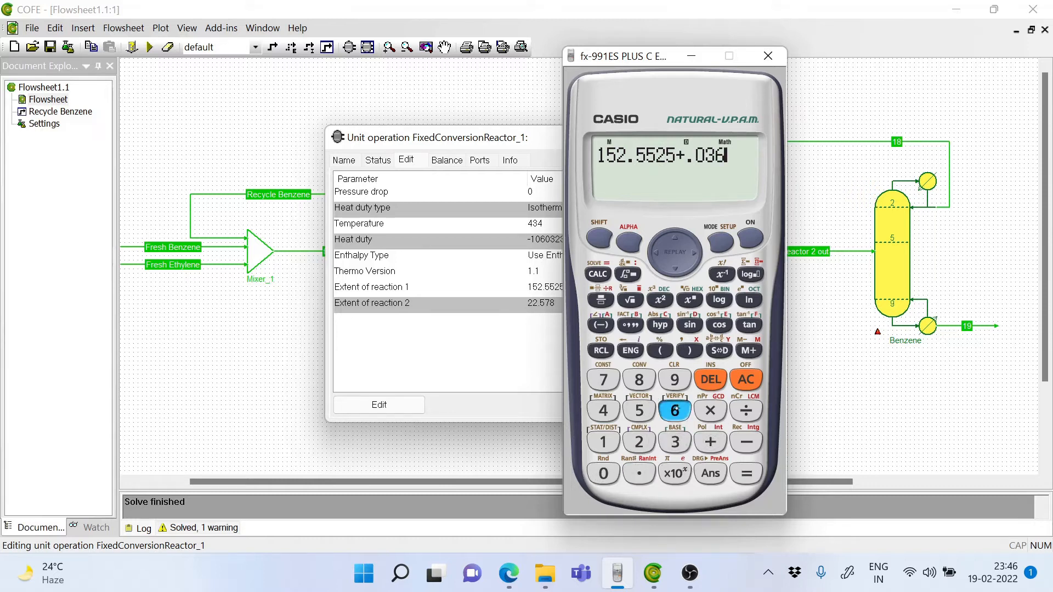
{"action": "left_click", "coordinate": [603, 442]}
{"action": "left_click", "coordinate": [675, 410]}
{"action": "left_click", "coordinate": [747, 467]}
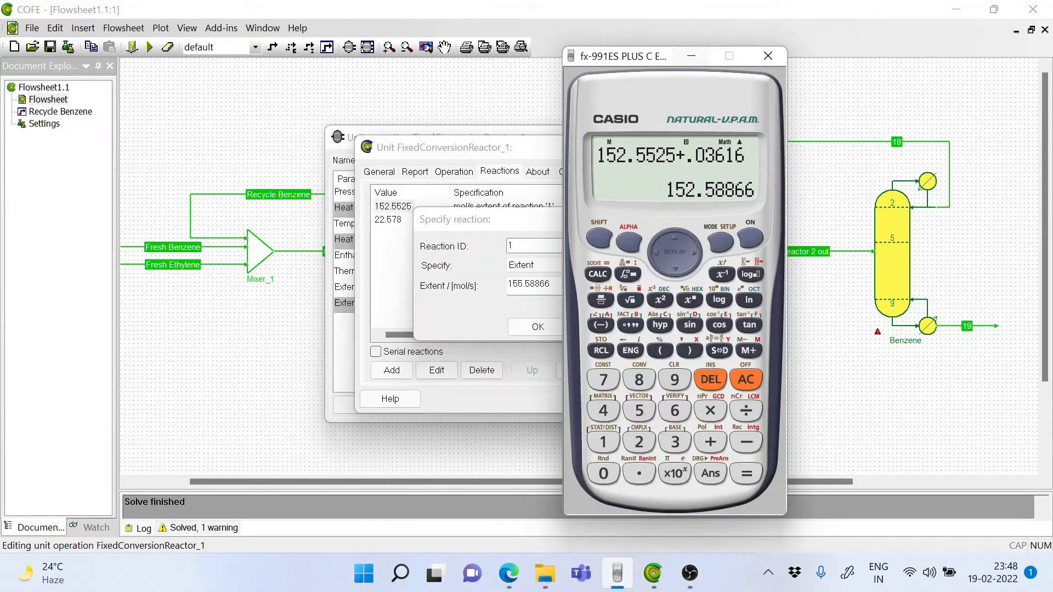
Step: Set FixedConversionReactor_1's extent of reaction 1 to 152.58866 mol/s, close the reactor's windows and solve the flowsheet
{"action": "left_click", "coordinate": [618, 573]}
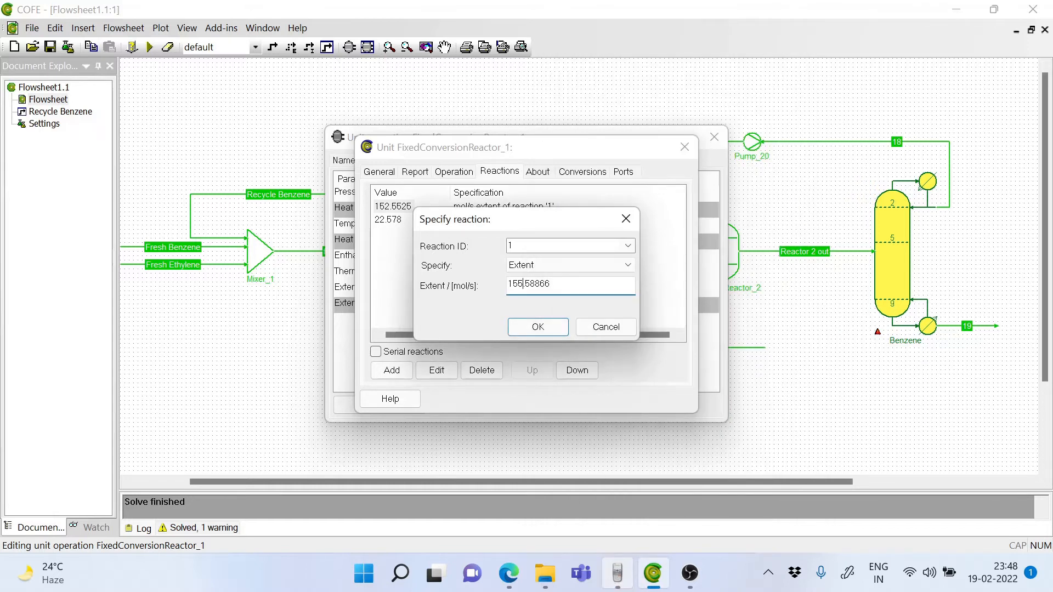
{"action": "key", "text": "BackSpace"}
{"action": "type", "text": "2."}
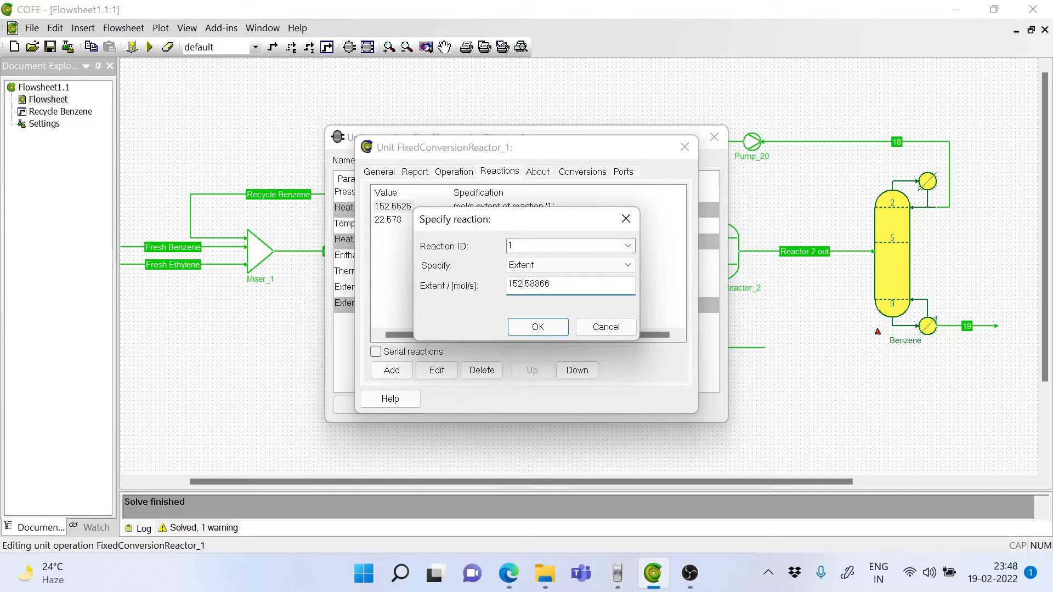
{"action": "left_click", "coordinate": [535, 330]}
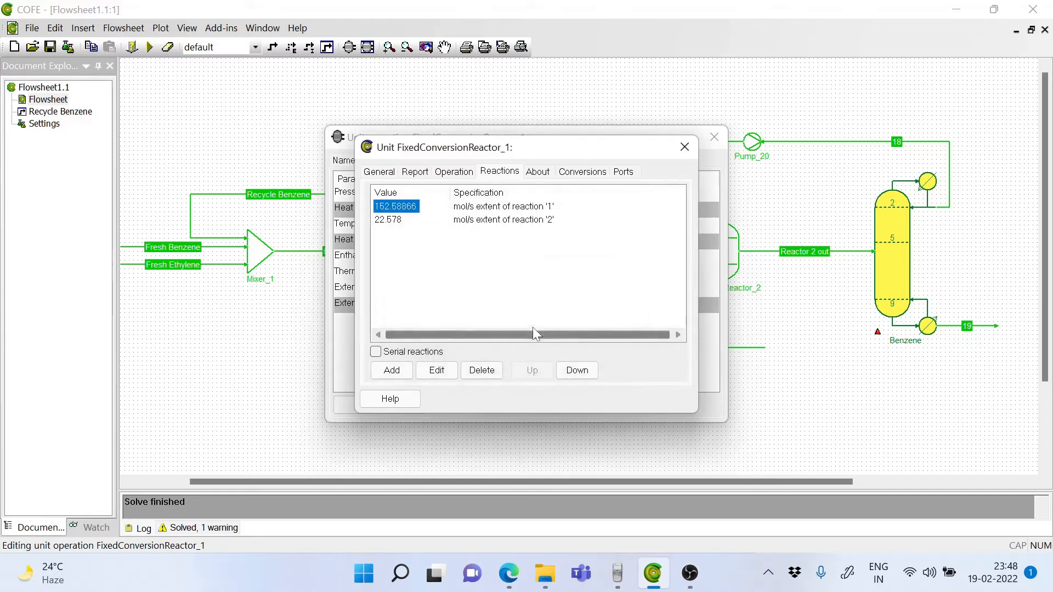
{"action": "left_click", "coordinate": [685, 147]}
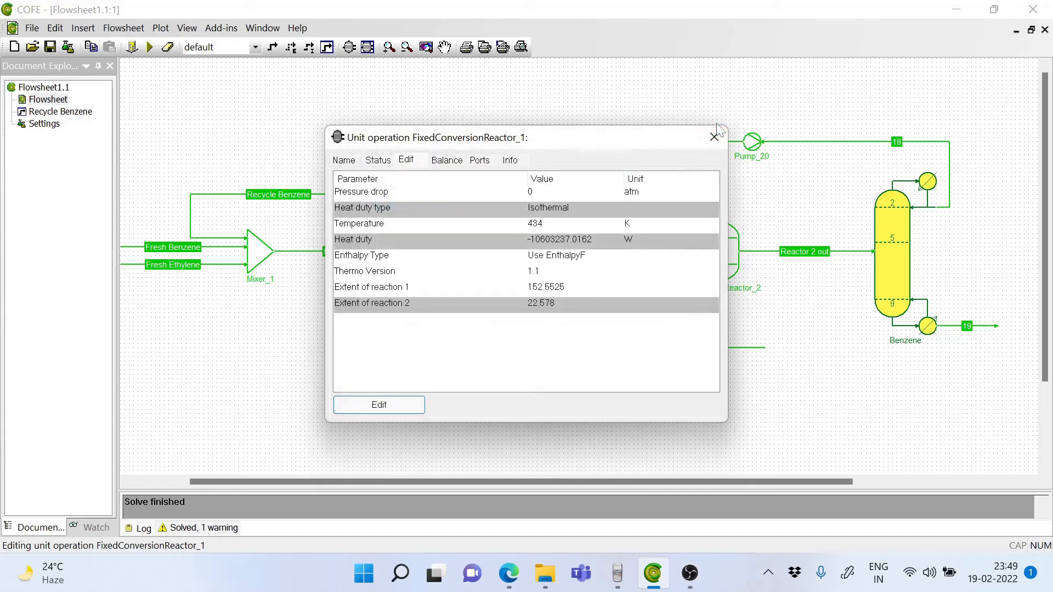
{"action": "left_click", "coordinate": [714, 137]}
{"action": "left_click", "coordinate": [152, 54]}
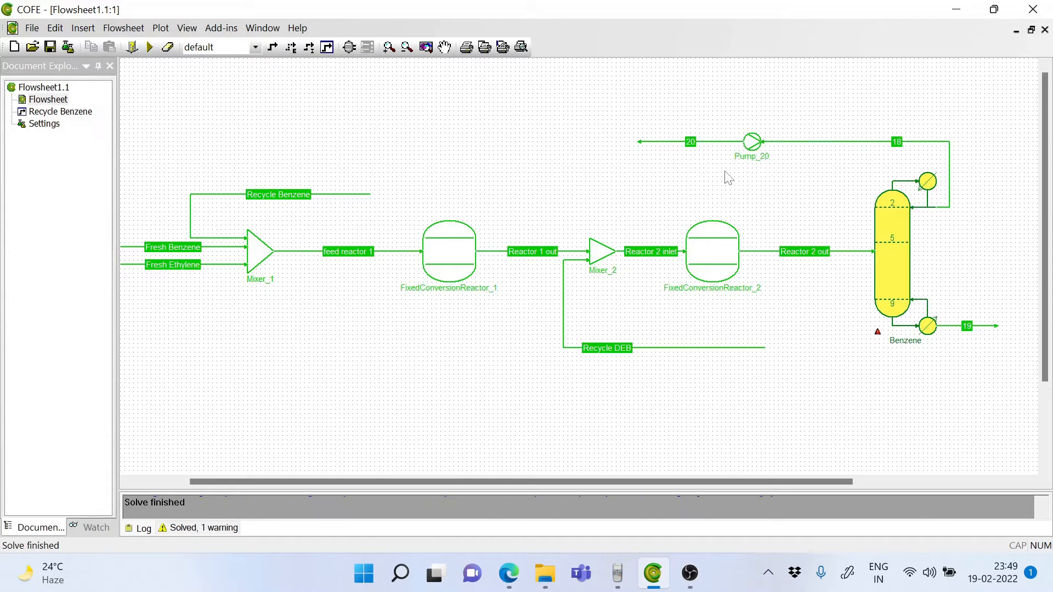
Step: Check the overall conditions and compound flows of pump outlet stream 20
{"action": "double_click", "coordinate": [678, 147]}
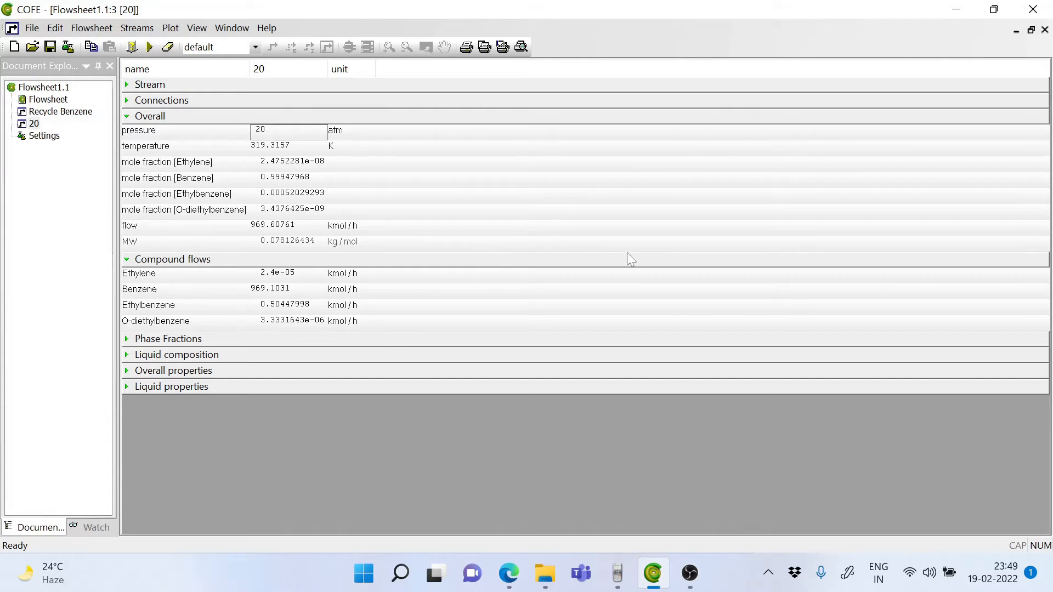
{"action": "left_click", "coordinate": [1044, 29]}
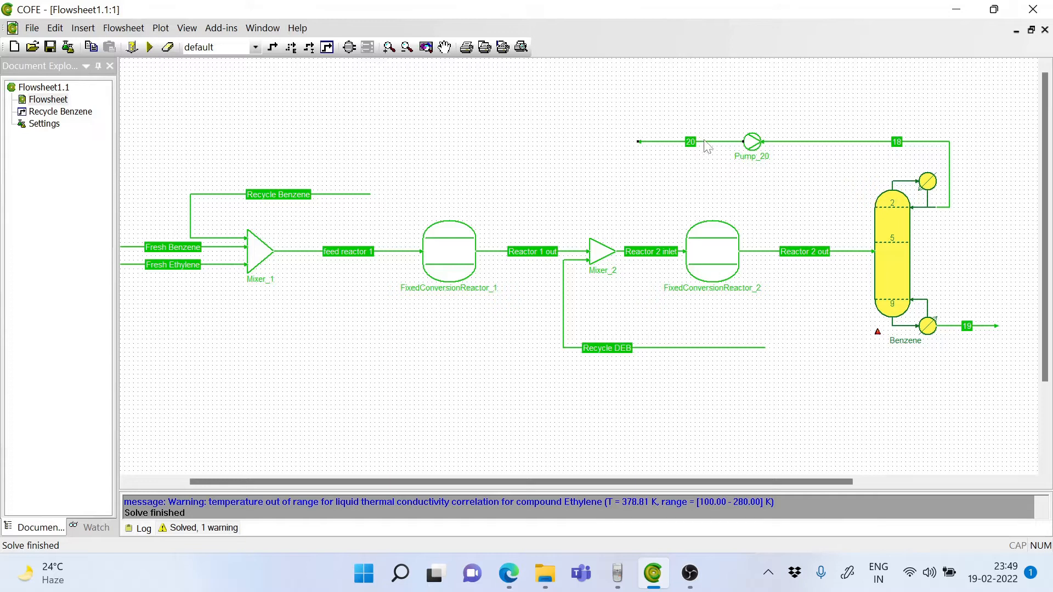
{"action": "mouse_move", "coordinate": [708, 147]}
{"action": "double_click", "coordinate": [659, 142]}
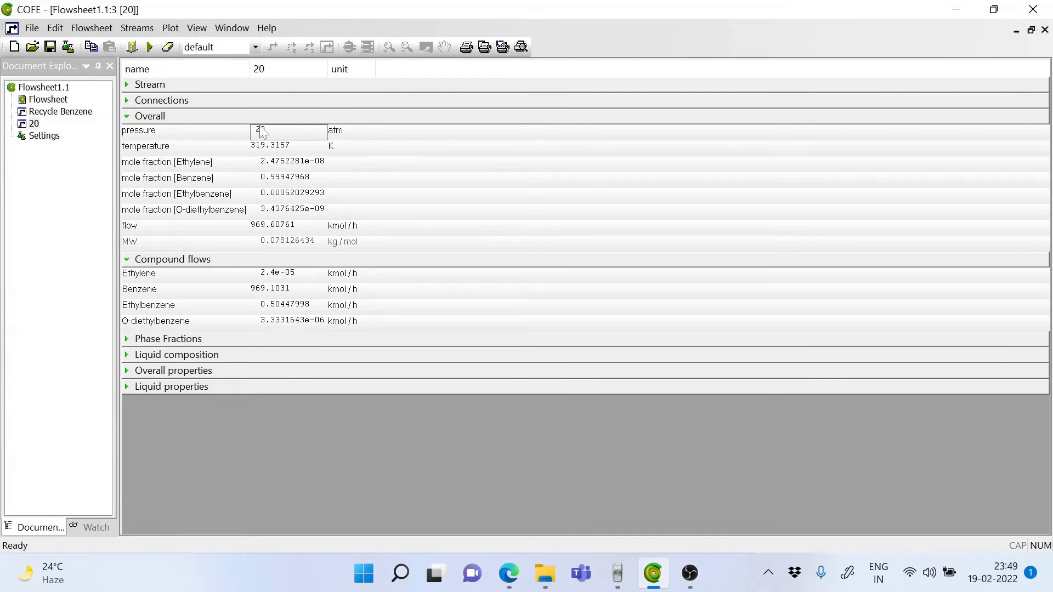
{"action": "left_click", "coordinate": [1045, 29]}
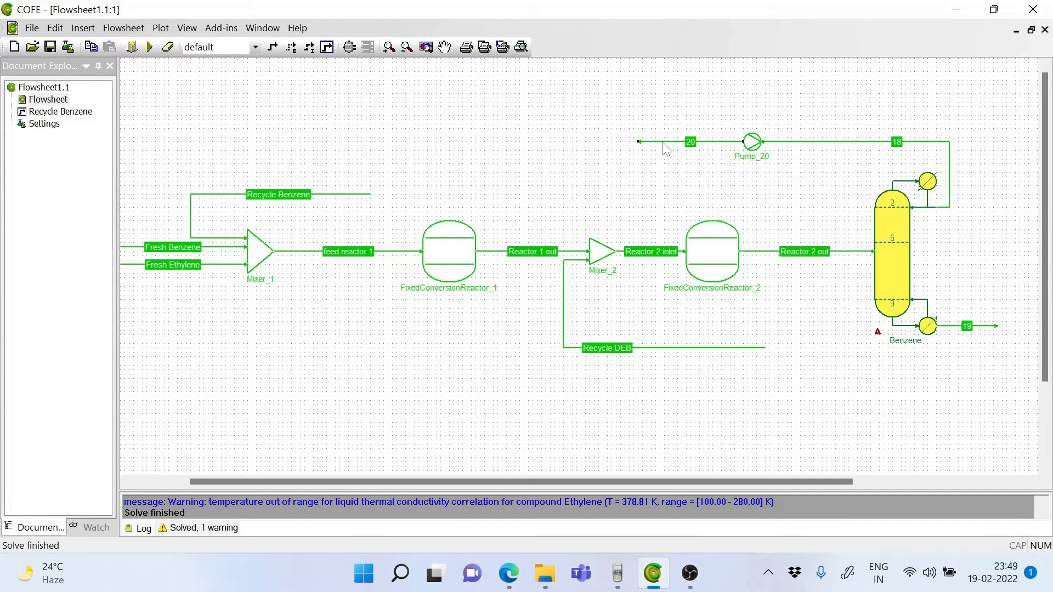
Step: Delete stream 20 and connect the open end of the Recycle Benzene stream to Pump_20's outlet
{"action": "key", "text": "Delete"}
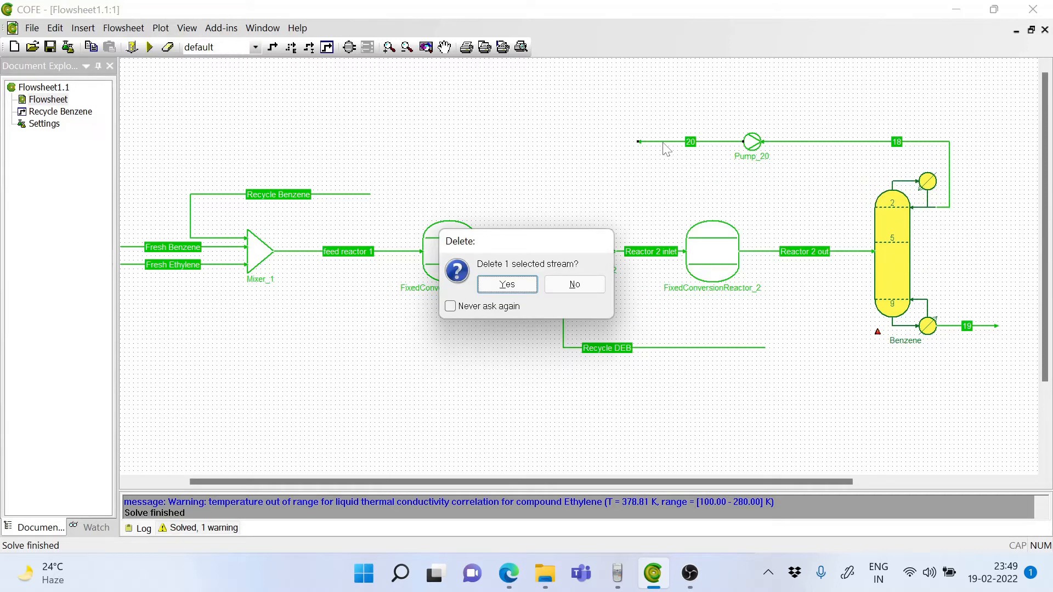
{"action": "left_click", "coordinate": [515, 288]}
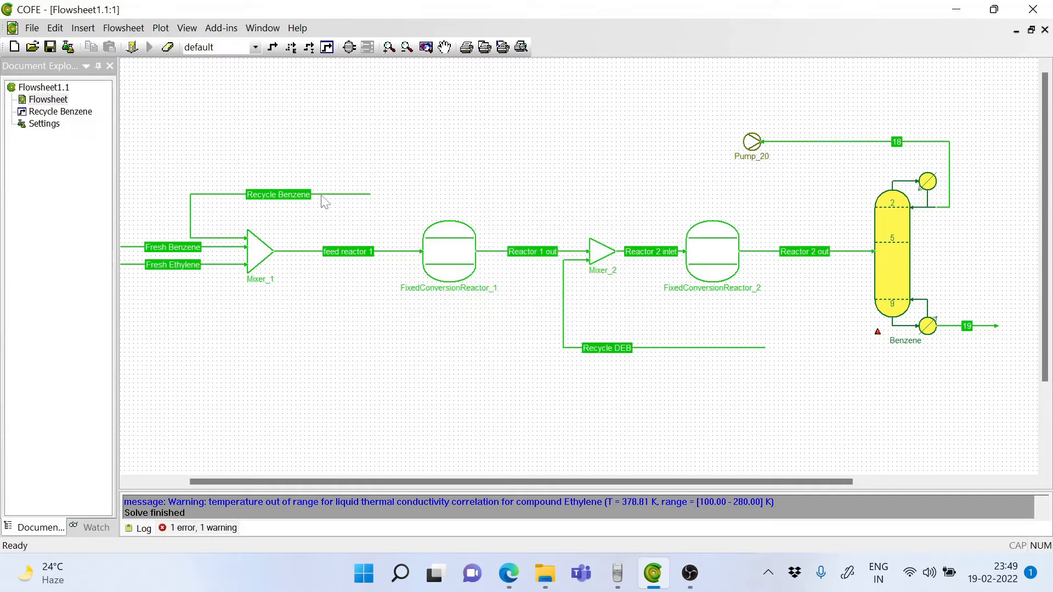
{"action": "left_click_drag", "start_coordinate": [369, 195], "coordinate": [741, 142]}
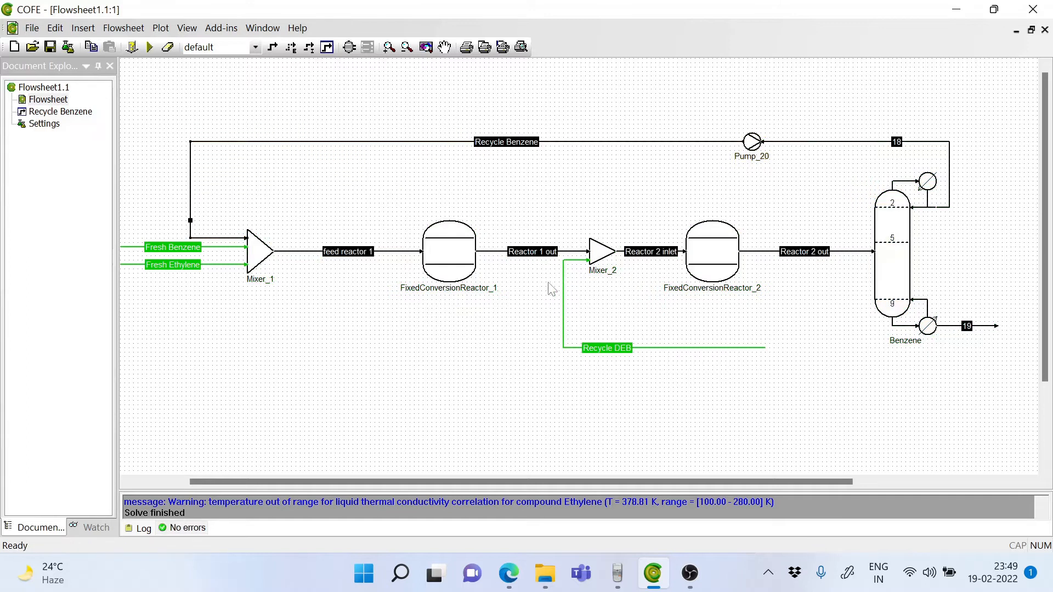
Step: Check the recycle relative tolerance in the flowsheet options of the flowsheet configuration
{"action": "left_click", "coordinate": [123, 28]}
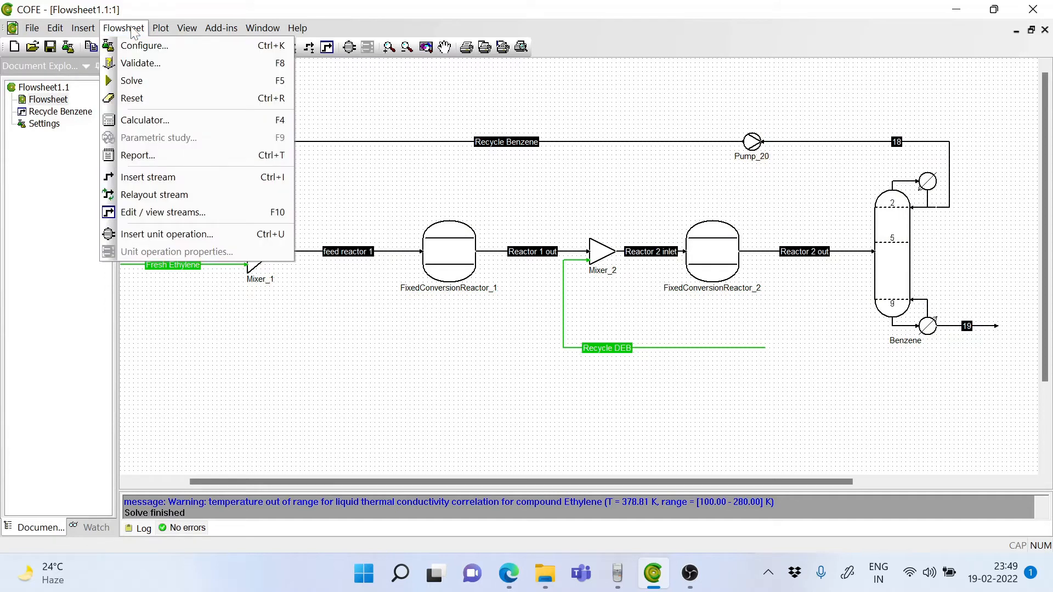
{"action": "left_click", "coordinate": [140, 47]}
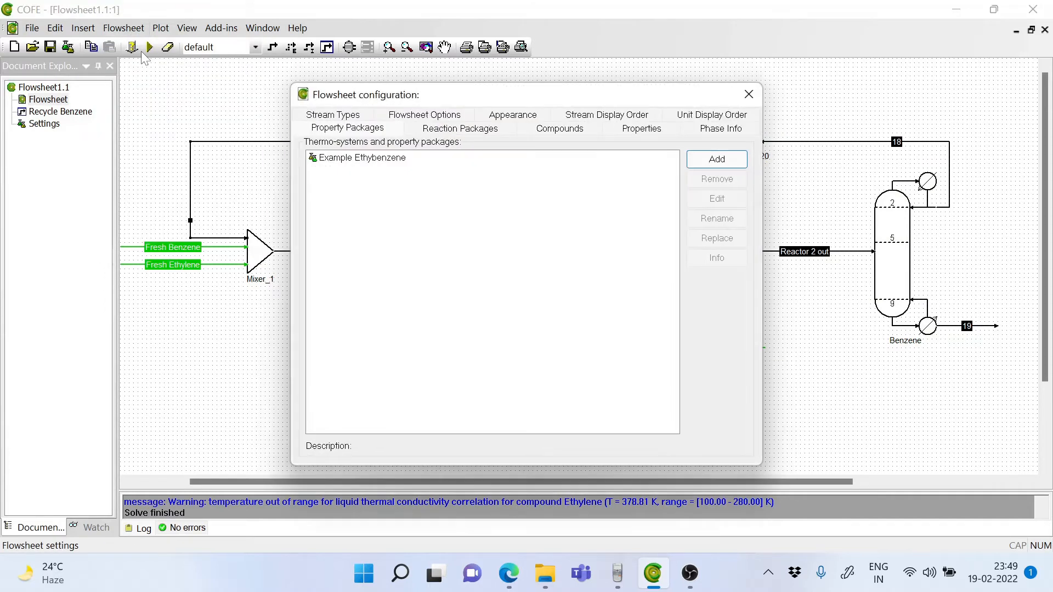
{"action": "left_click", "coordinate": [414, 116]}
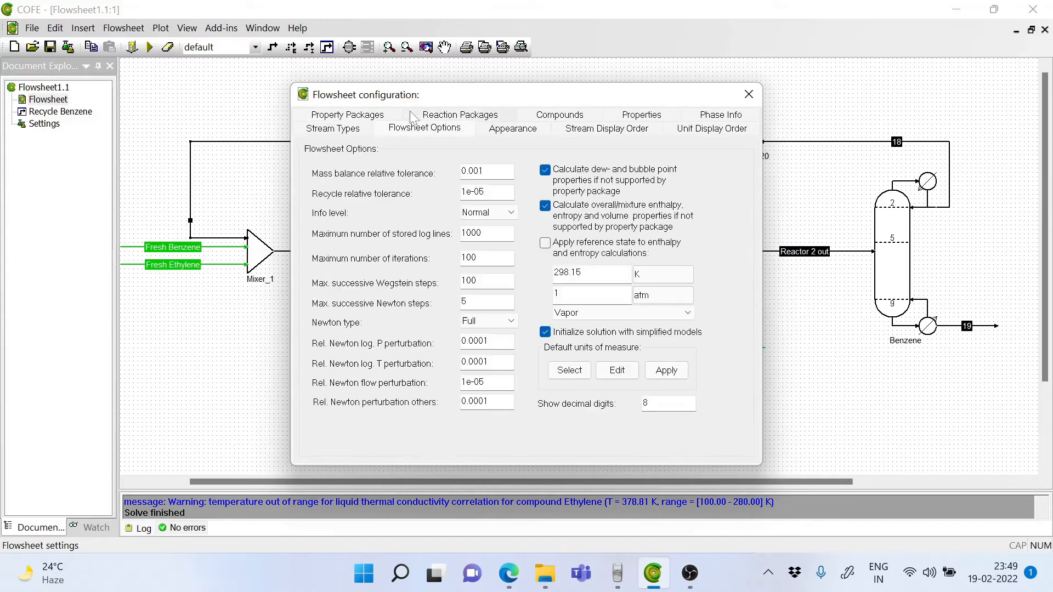
{"action": "left_click", "coordinate": [485, 192]}
{"action": "left_click", "coordinate": [749, 95]}
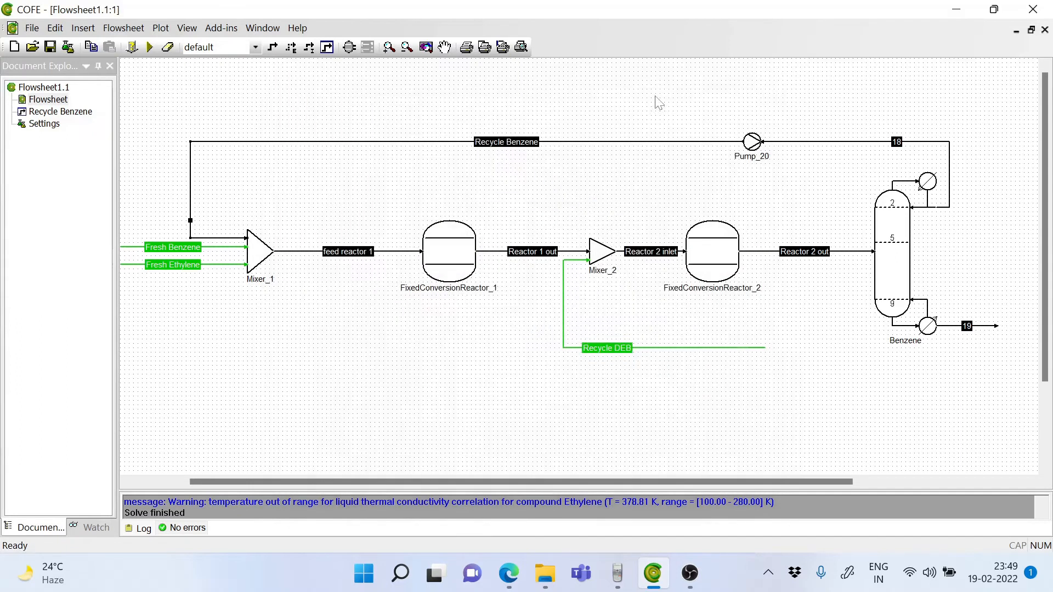
Step: Solve the flowsheet with the closed benzene loop and check the Recycle Benzene stream's overall conditions and compound flows
{"action": "left_click", "coordinate": [150, 48]}
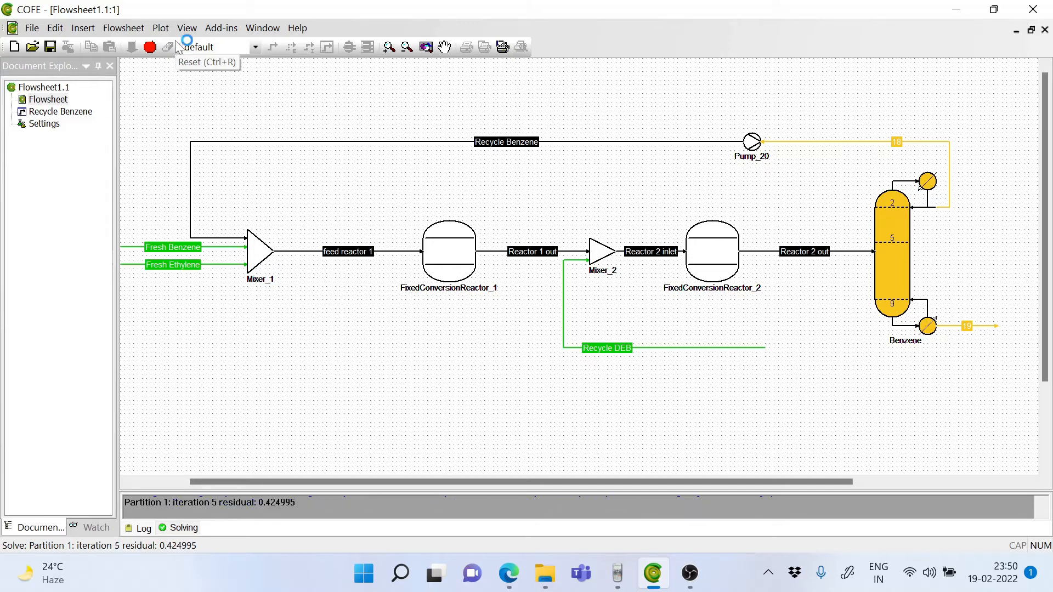
{"action": "left_click", "coordinate": [353, 142]}
{"action": "double_click", "coordinate": [352, 142]}
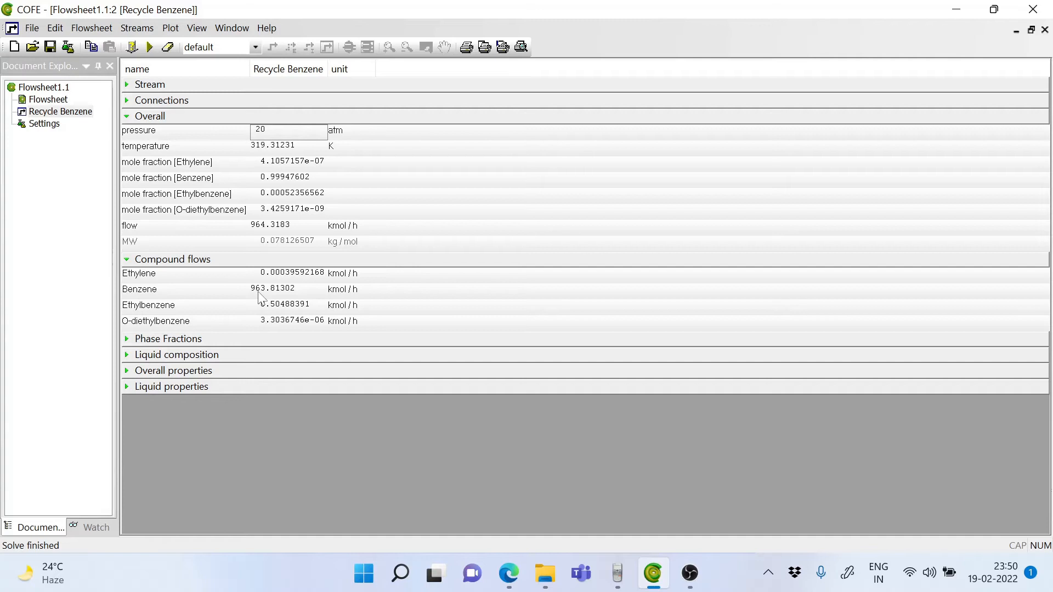
{"action": "left_click", "coordinate": [1045, 29]}
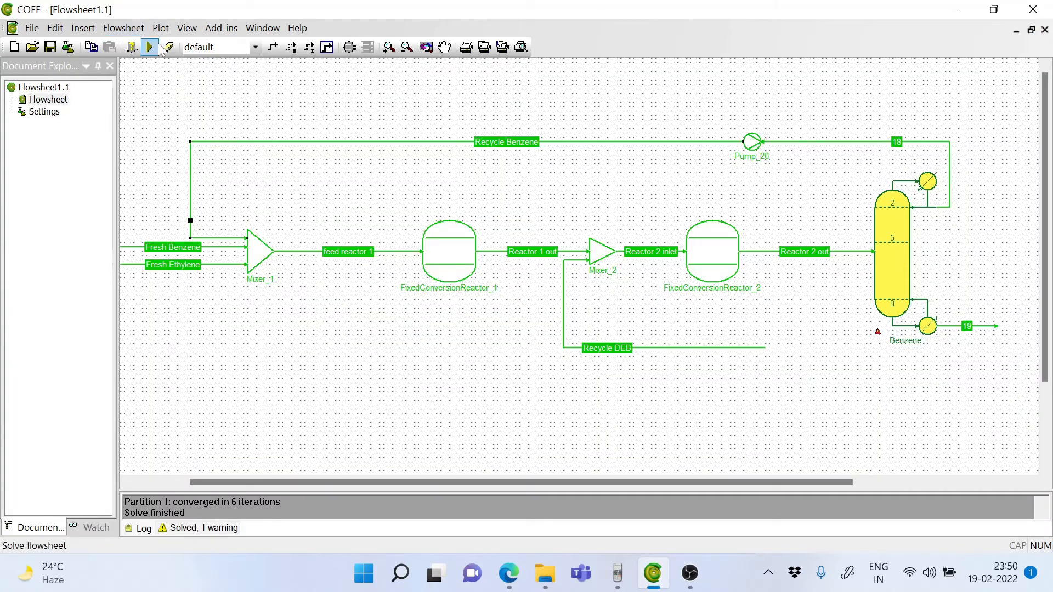
Step: Solve the flowsheet again and check the Recycle Benzene stream's temperature, flow and composition
{"action": "left_click", "coordinate": [150, 48]}
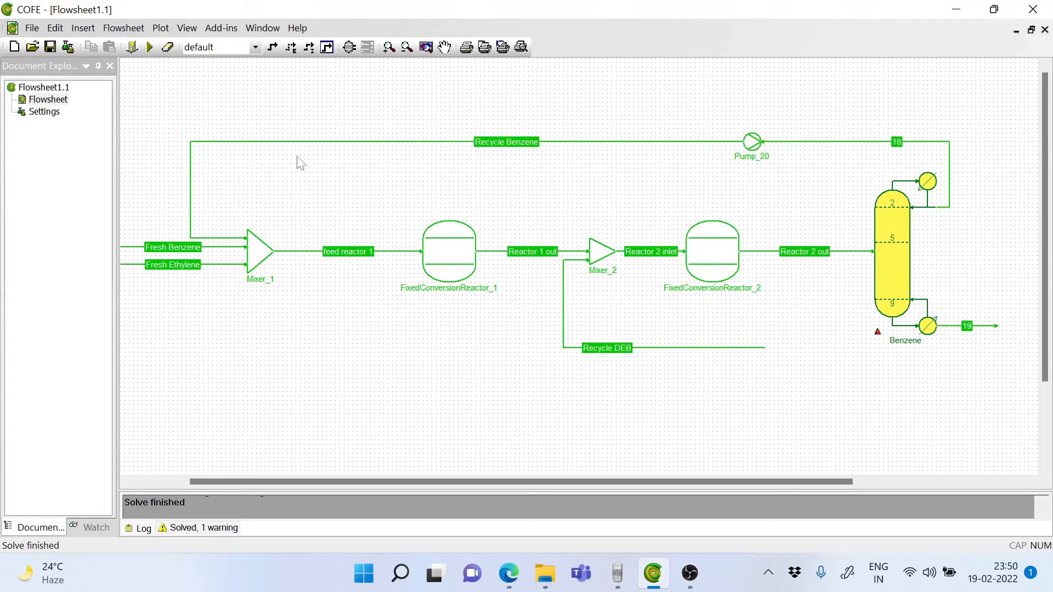
{"action": "left_click", "coordinate": [307, 142]}
{"action": "double_click", "coordinate": [307, 142]}
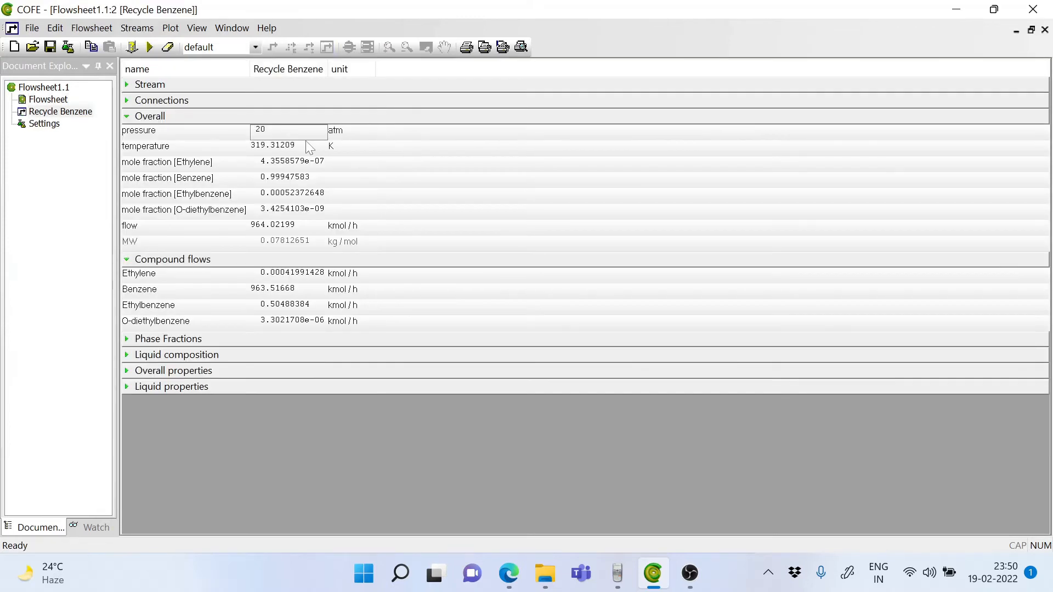
{"action": "key", "text": "Return"}
{"action": "left_click", "coordinate": [1045, 29]}
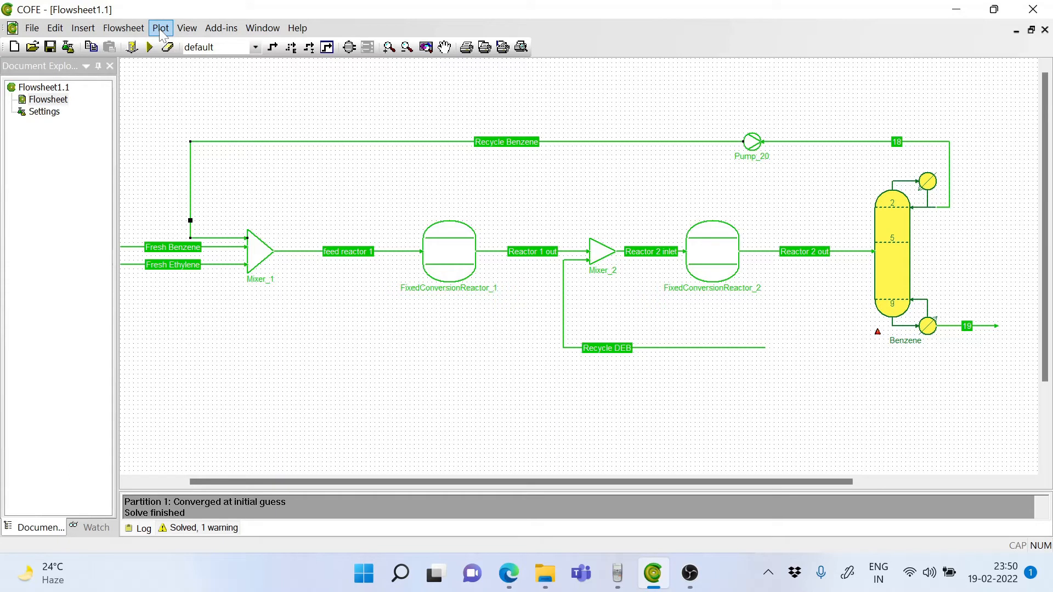
Step: Set the recycle relative tolerance to 0.01 in the flowsheet configuration's options
{"action": "left_click", "coordinate": [124, 28]}
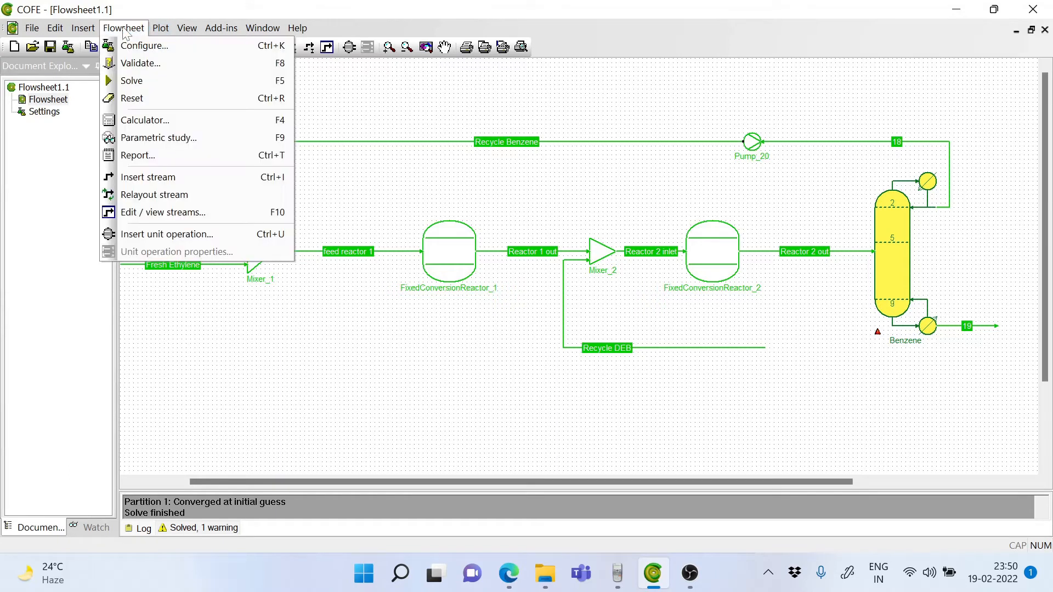
{"action": "left_click", "coordinate": [139, 49]}
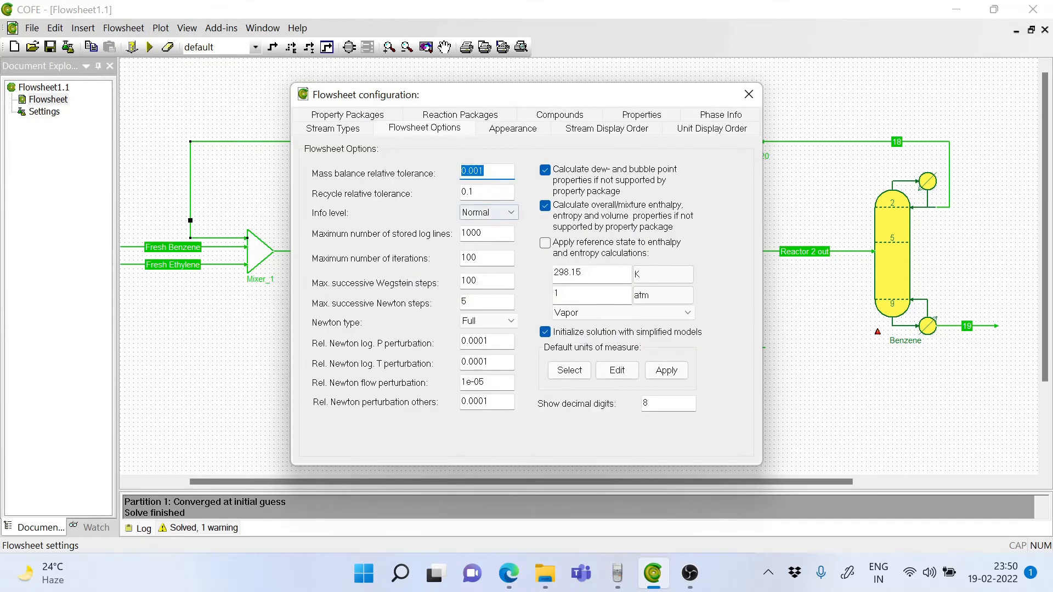
{"action": "left_click", "coordinate": [470, 192]}
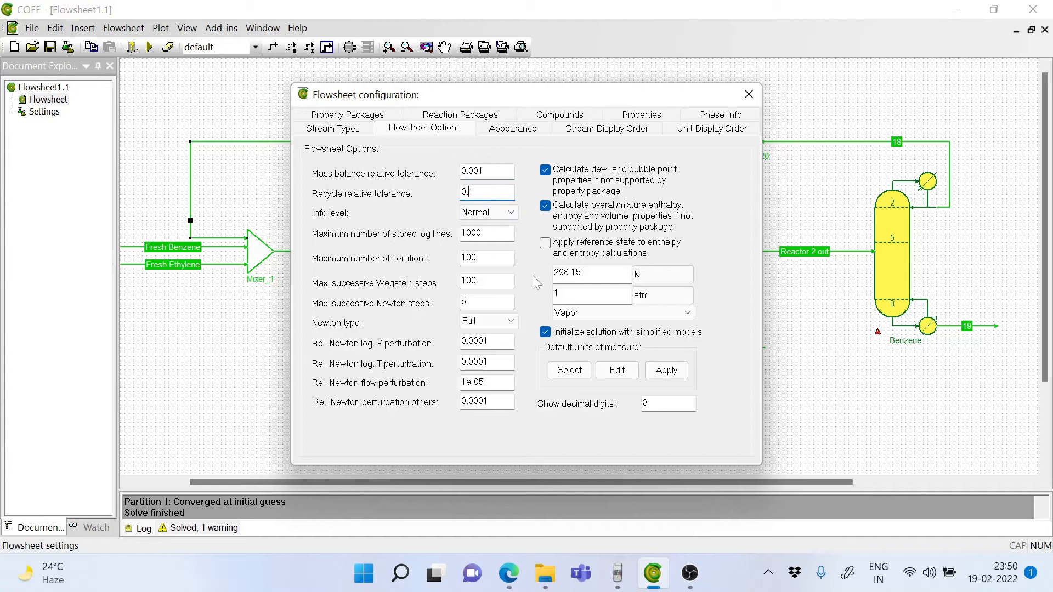
{"action": "type", "text": "0"}
{"action": "left_click", "coordinate": [742, 102]}
Step: Solve the flowsheet with the tightened recycle tolerance and check the Recycle Benzene stream's conditions and compound flows
{"action": "left_click", "coordinate": [150, 49]}
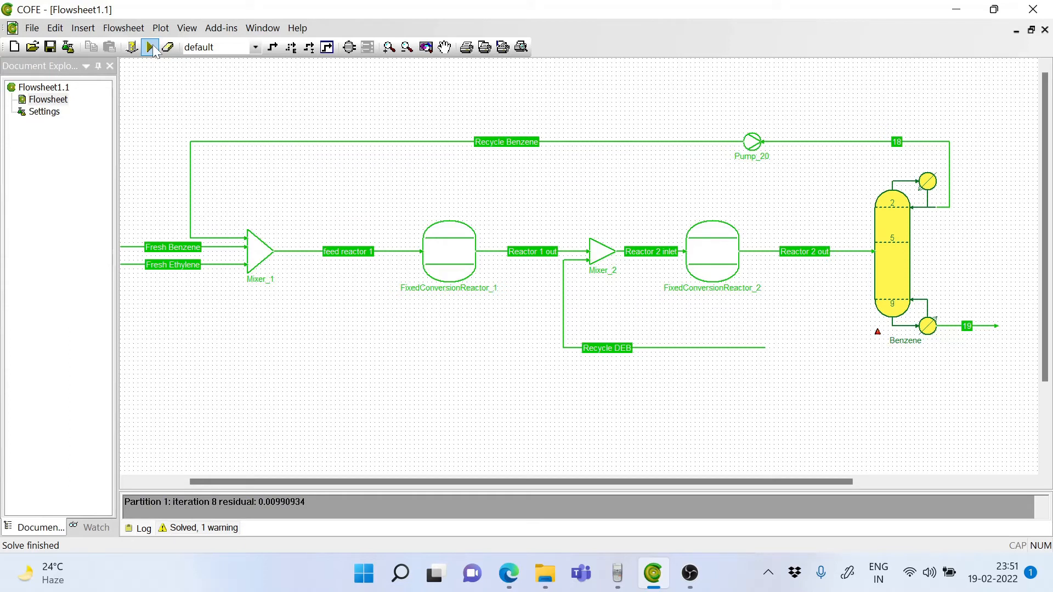
{"action": "double_click", "coordinate": [372, 143]}
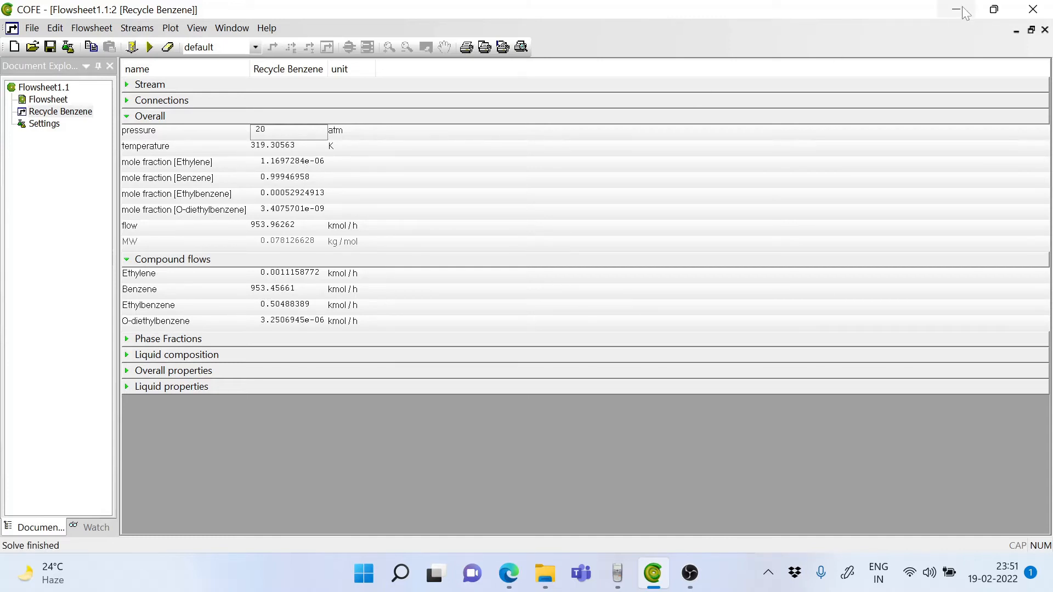
{"action": "left_click", "coordinate": [1045, 30]}
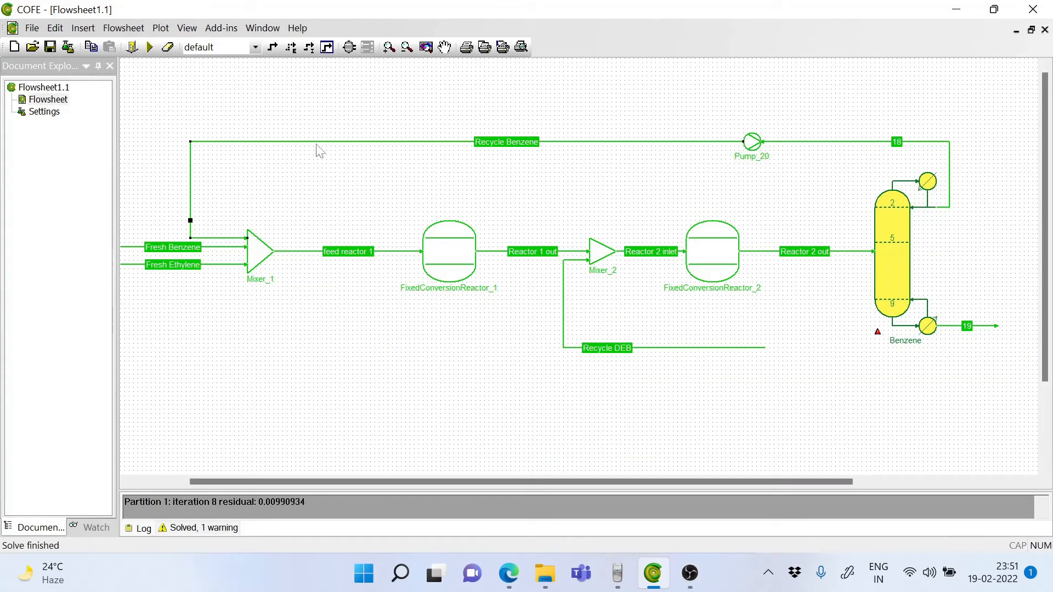
Step: Compare the conditions and flows of Recycle Benzene and column overhead stream 18 with the benzene recycle in Figure 1 of Ethylbenzene_luyben.pdf
{"action": "mouse_move", "coordinate": [321, 147]}
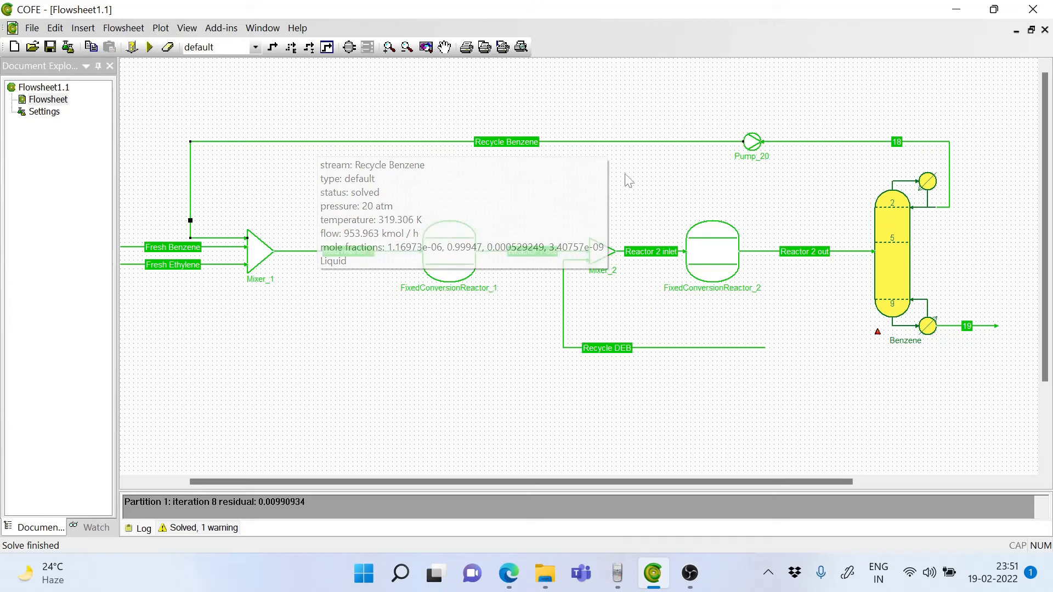
{"action": "mouse_move", "coordinate": [951, 210]}
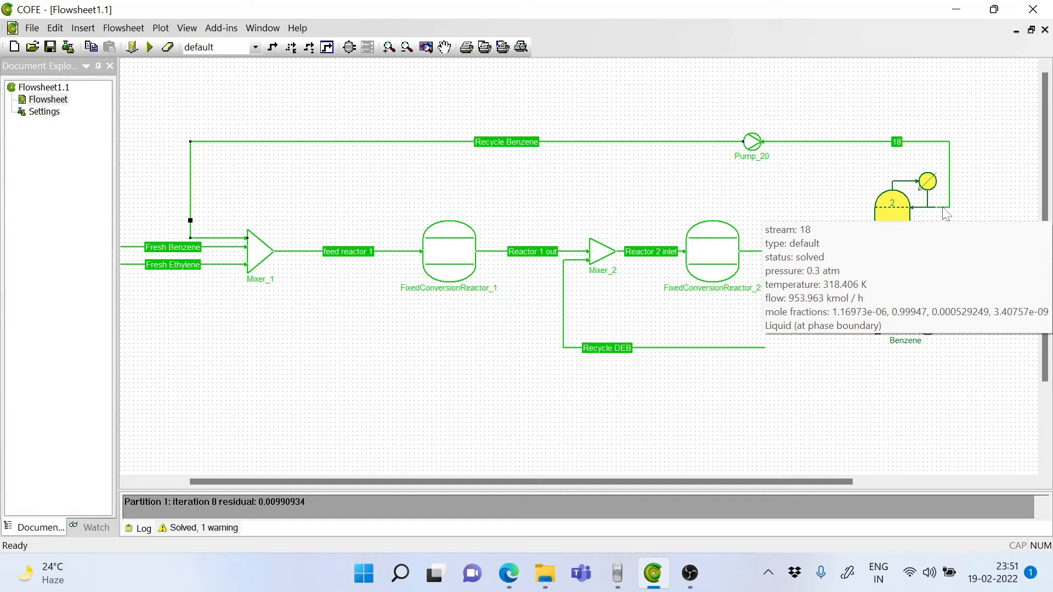
{"action": "left_click", "coordinate": [509, 573]}
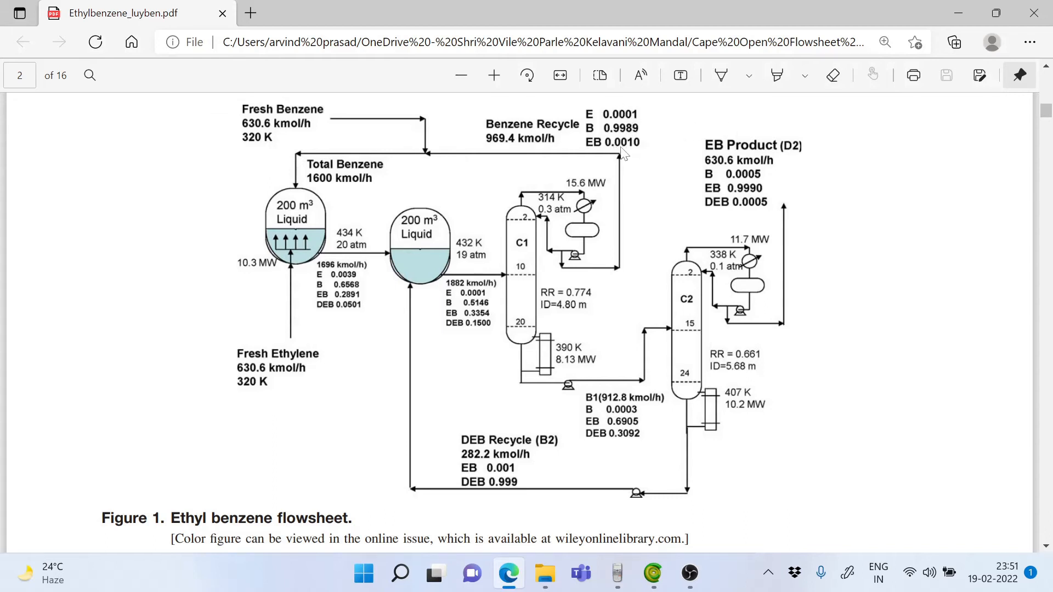
{"action": "left_click", "coordinate": [959, 11]}
{"action": "double_click", "coordinate": [840, 148]}
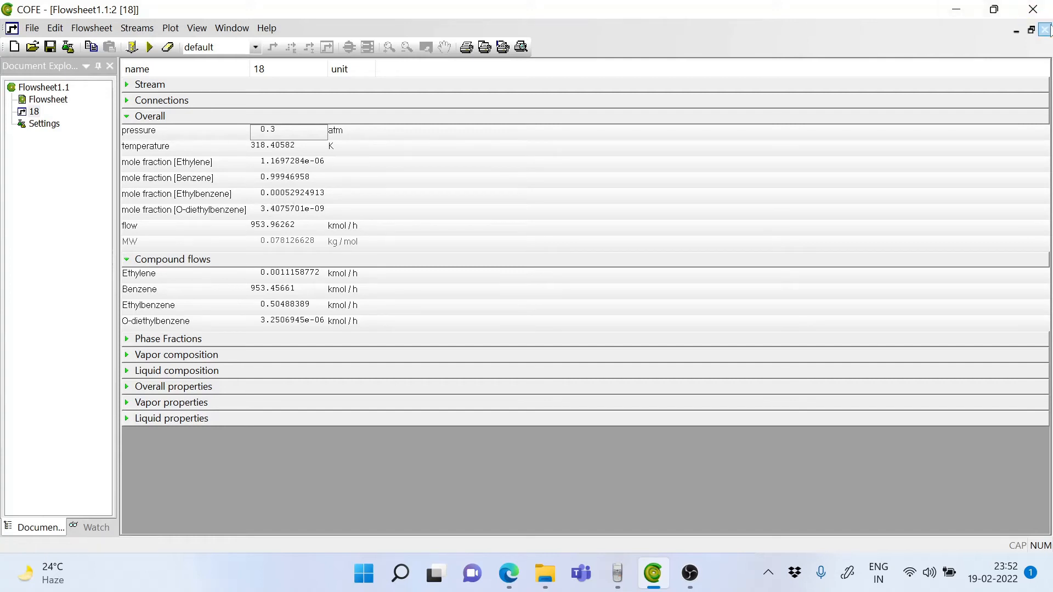
{"action": "left_click", "coordinate": [1045, 29]}
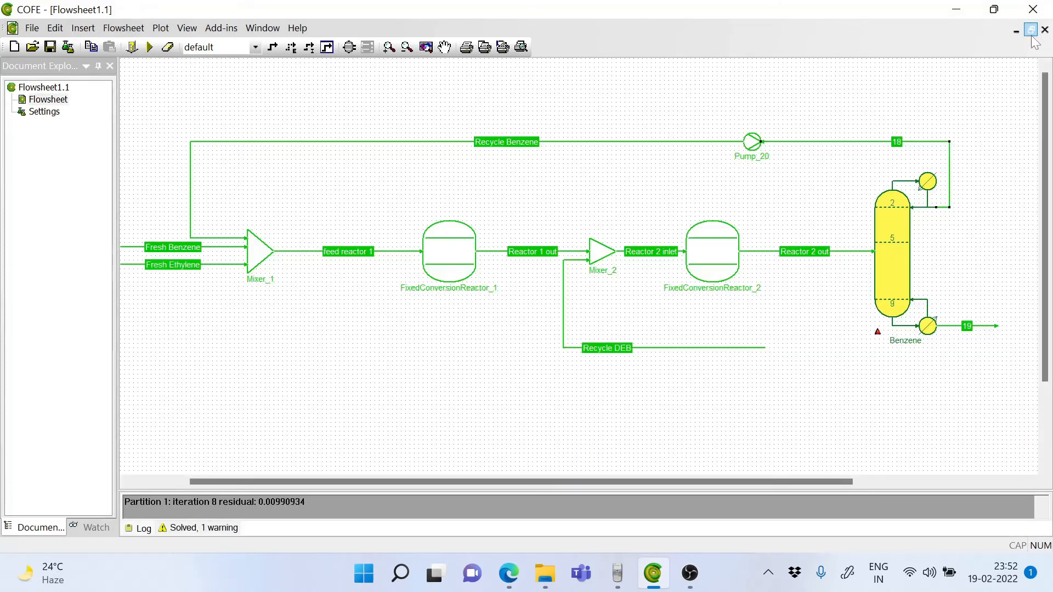
Step: Set the benzene compound flow of the Recycle Benzene stream to 970 kmol/h as a new starting guess
{"action": "double_click", "coordinate": [378, 141]}
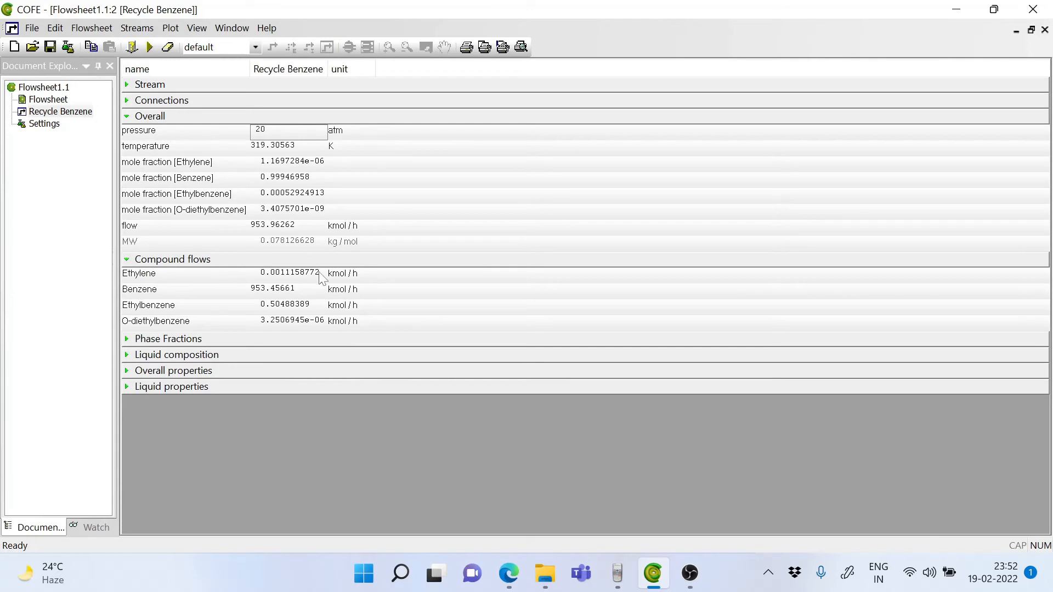
{"action": "left_click", "coordinate": [305, 292]}
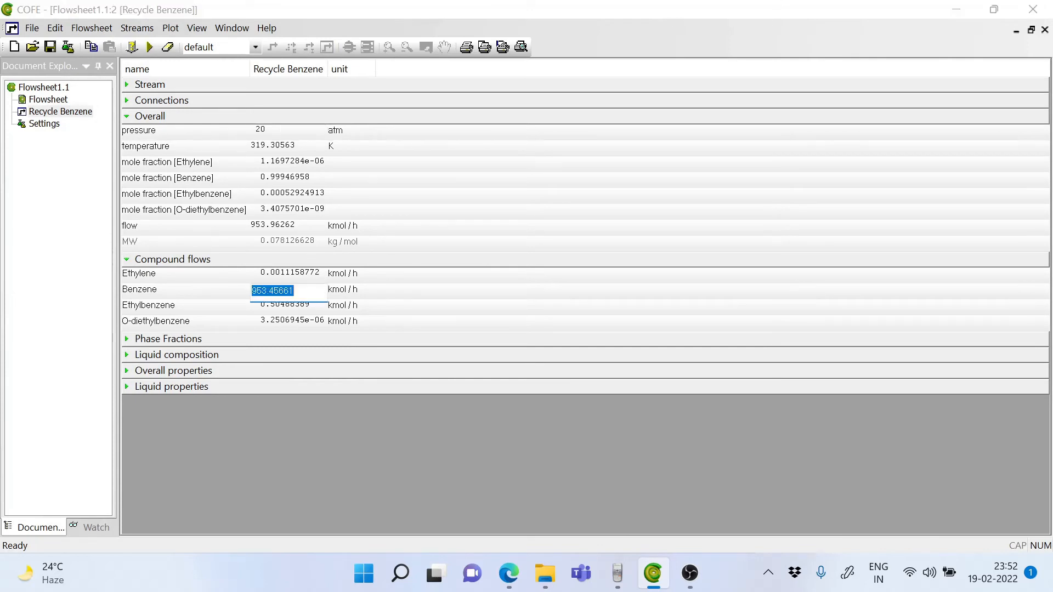
{"action": "type", "text": "970"}
{"action": "key", "text": "Return"}
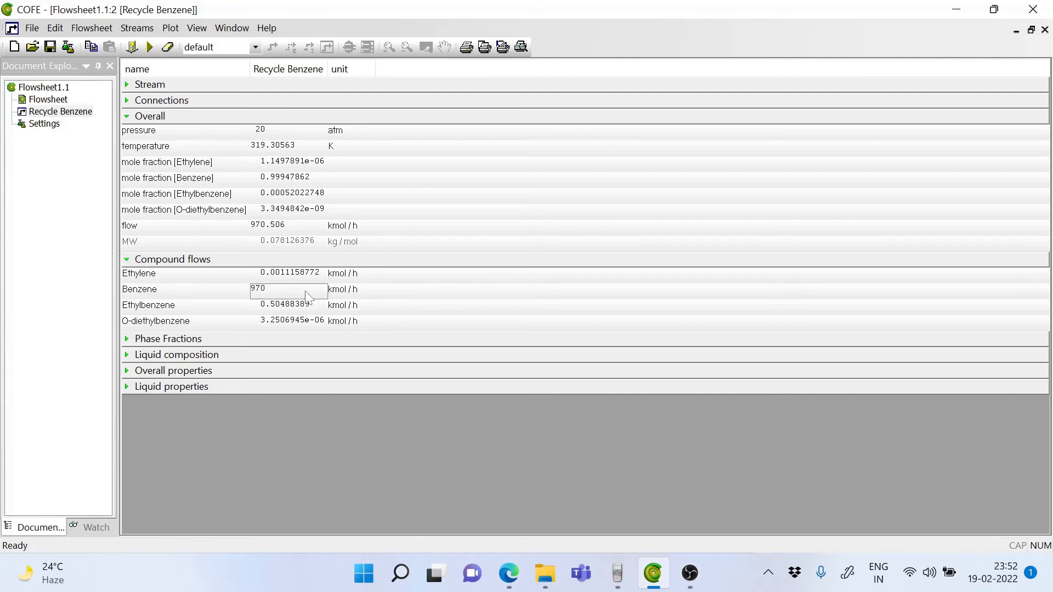
{"action": "left_click", "coordinate": [1045, 29]}
Step: Solve the flowsheet from the new recycle guess and compare Recycle Benzene's flow with the paper's benzene recycle in Figure 1
{"action": "left_click", "coordinate": [149, 49]}
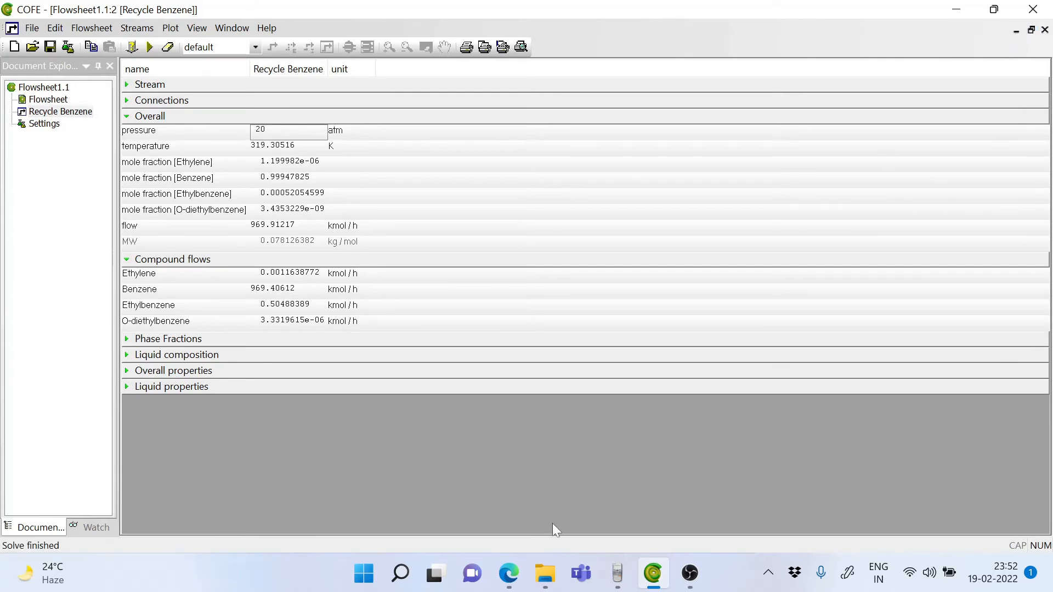
{"action": "left_click", "coordinate": [509, 573]}
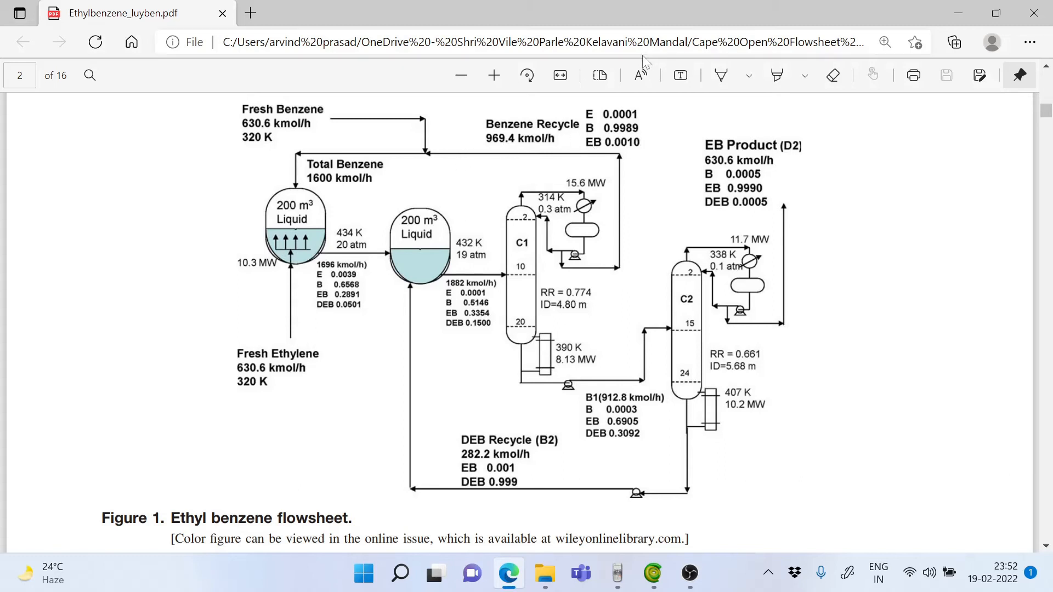
{"action": "left_click", "coordinate": [957, 12]}
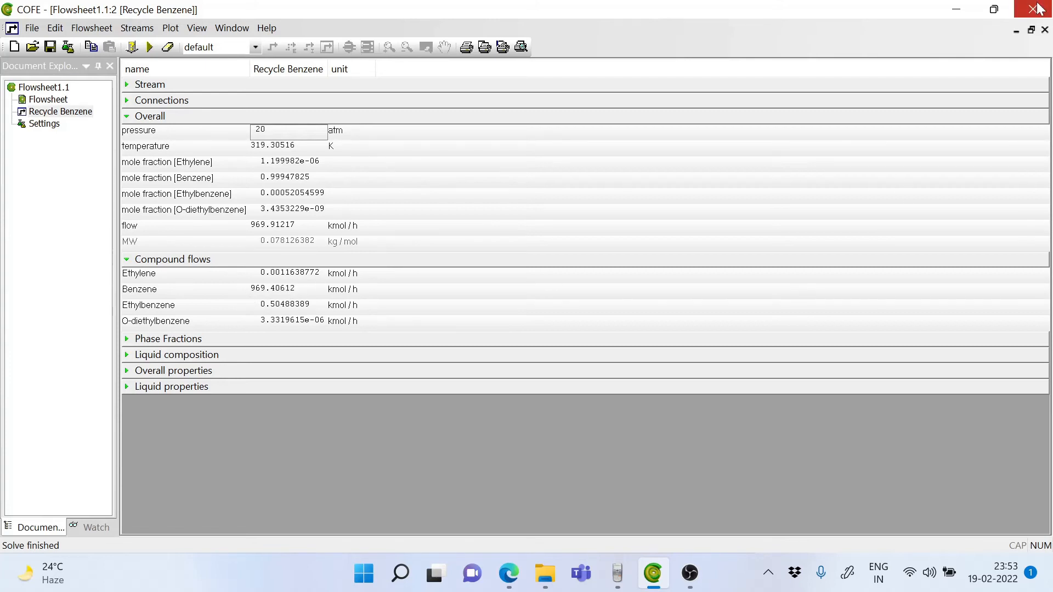
{"action": "left_click", "coordinate": [1045, 29]}
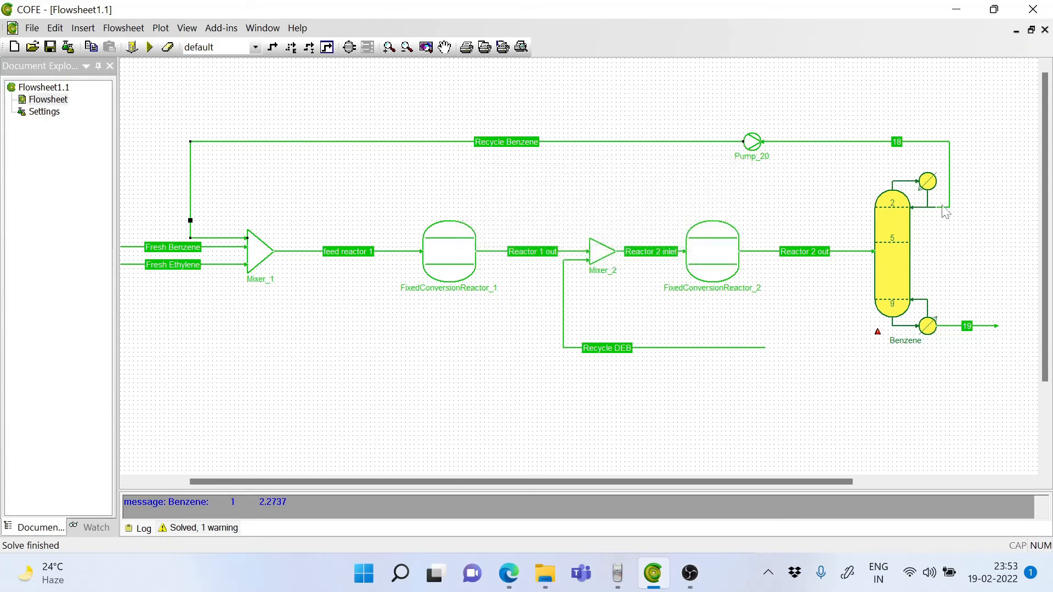
Step: Look over the paper's ethylbenzene flowsheet in Figure 1, return to COFE and review Recycle Benzene's overall conditions
{"action": "mouse_move", "coordinate": [945, 214]}
{"action": "left_click", "coordinate": [514, 582]}
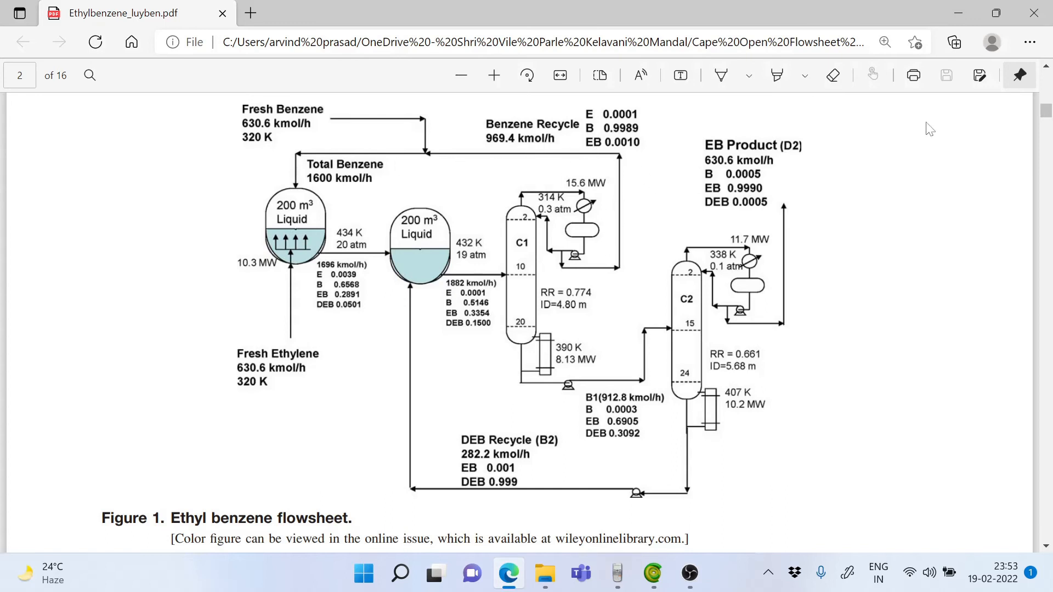
{"action": "left_click", "coordinate": [958, 13]}
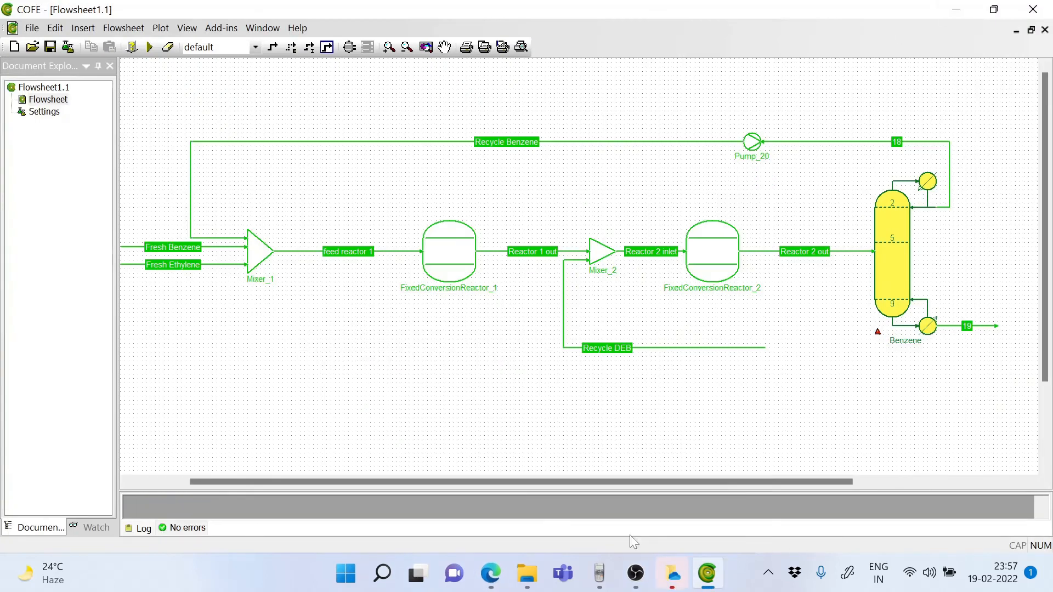
{"action": "double_click", "coordinate": [362, 141]}
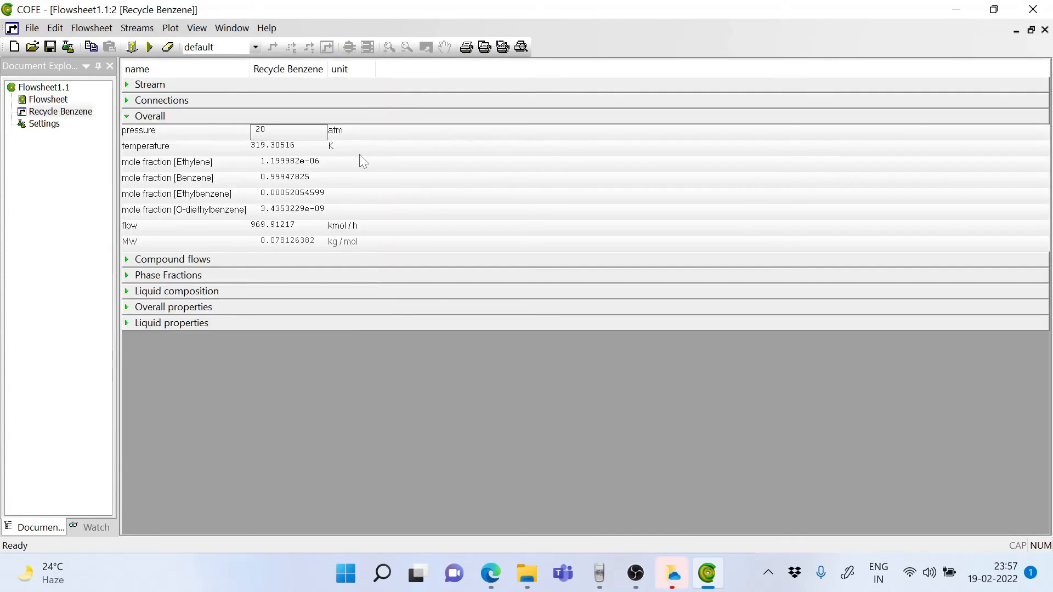
{"action": "left_click", "coordinate": [1045, 29]}
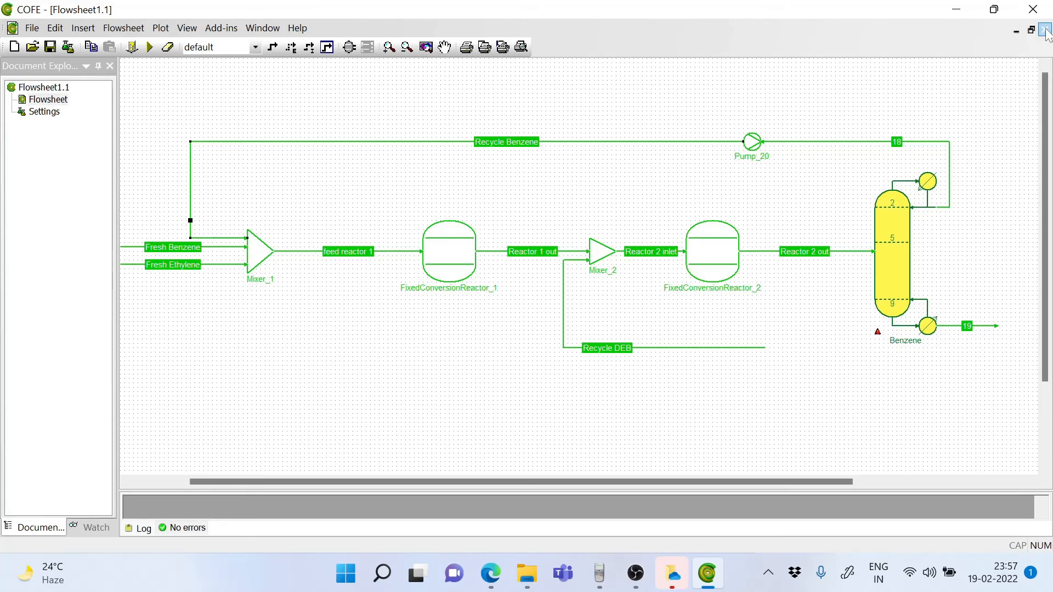